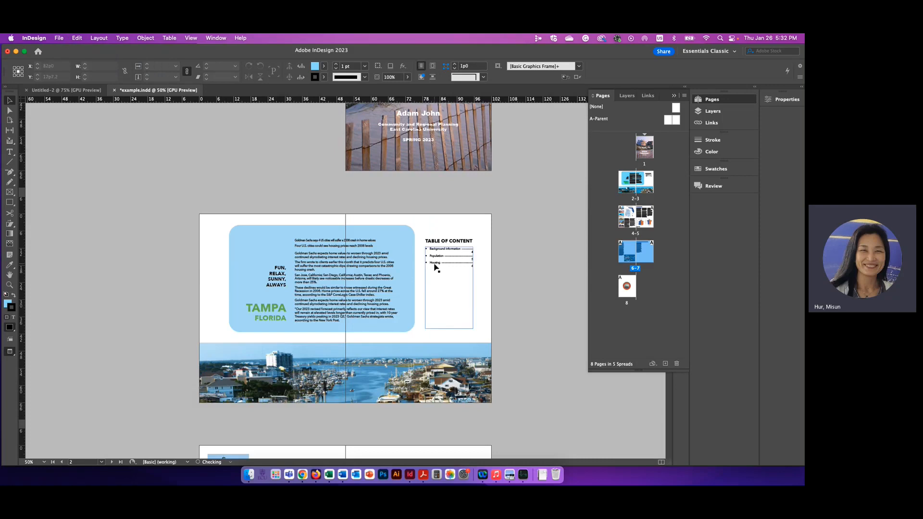
- Show the example document's cover in Normal screen mode and inspect its background picture frame and title text frame
{"action": "scroll", "coordinate": [434, 267], "scroll_direction": "up", "scroll_amount": 4}
{"action": "left_click", "coordinate": [10, 352]}
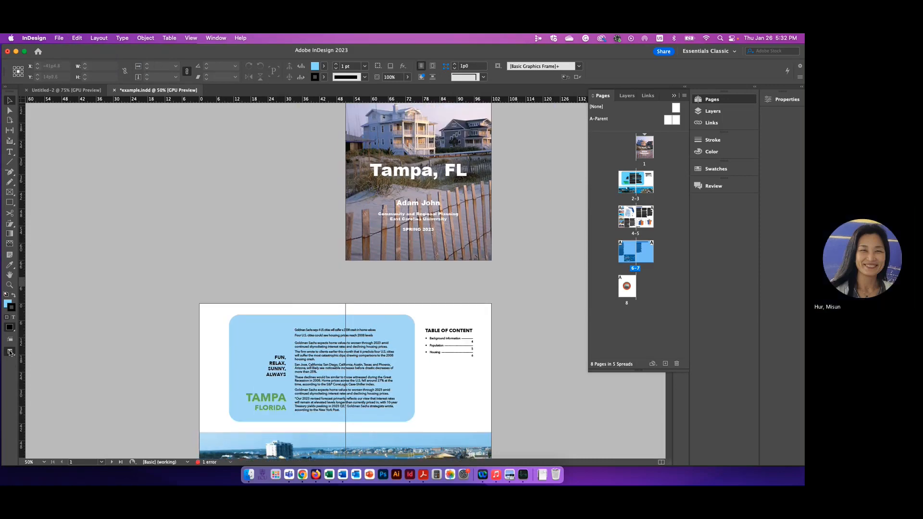
{"action": "left_click", "coordinate": [38, 362]}
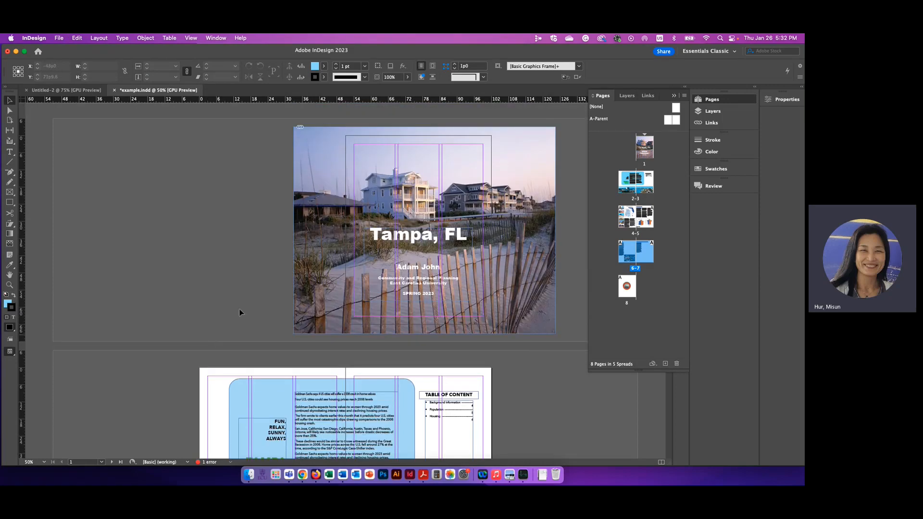
{"action": "left_click", "coordinate": [319, 282]}
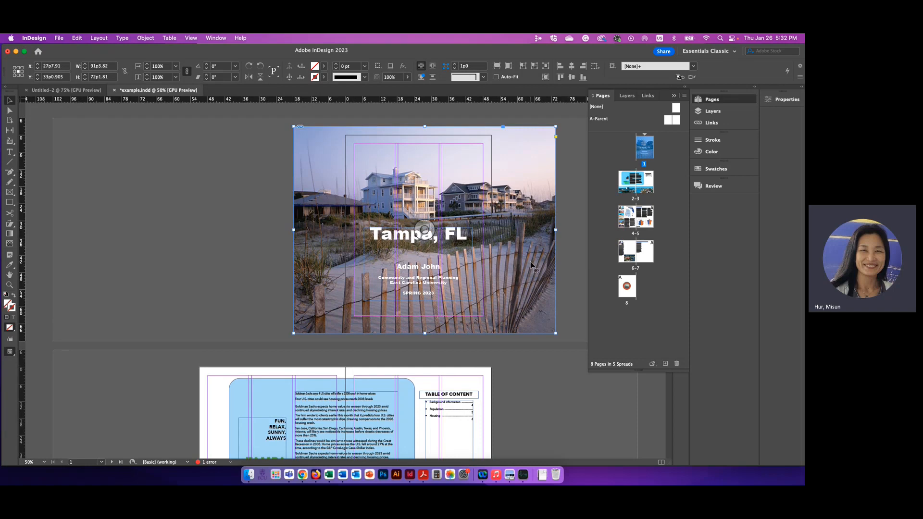
{"action": "left_click", "coordinate": [409, 268]}
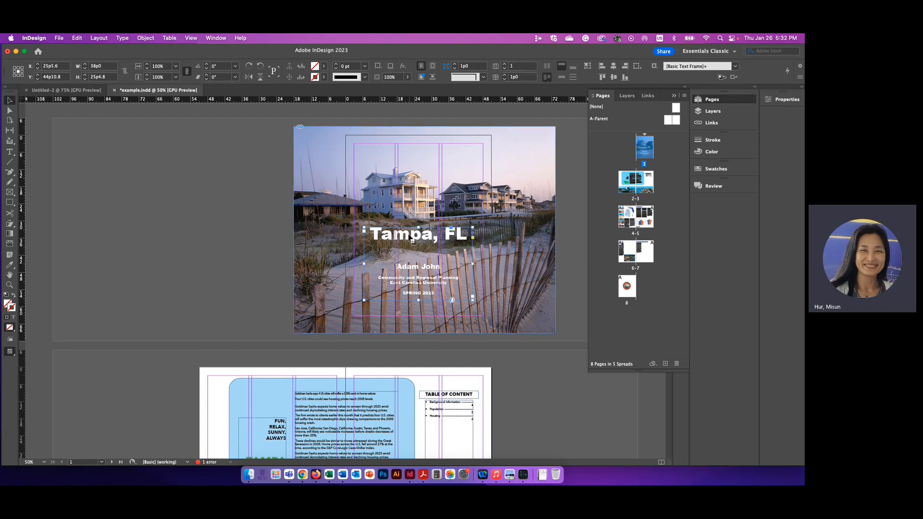
{"action": "left_click", "coordinate": [331, 264]}
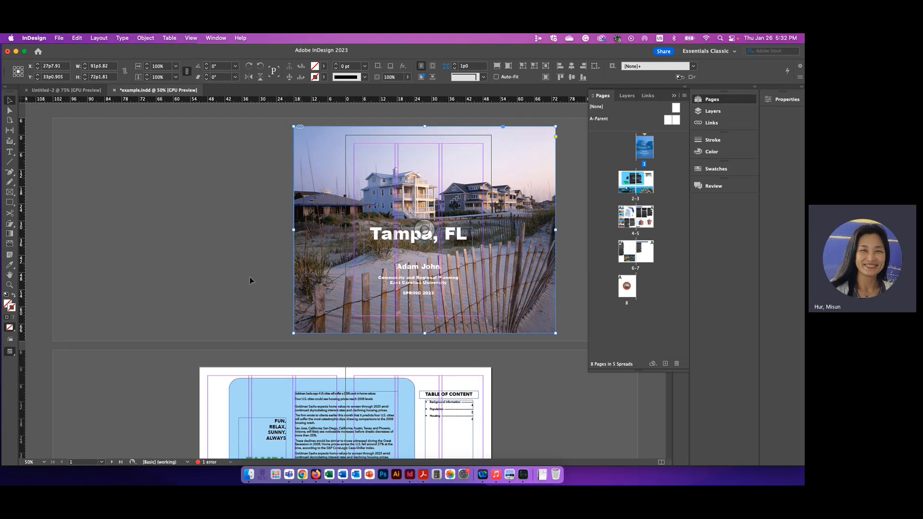
- View the example cover in Preview screen mode, and return it to Normal mode for comparison
{"action": "left_click", "coordinate": [11, 353]}
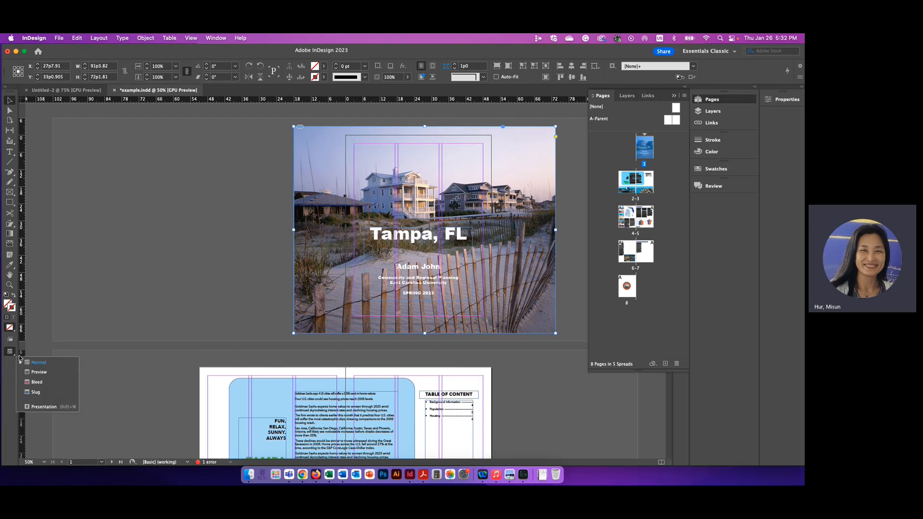
{"action": "left_click", "coordinate": [38, 372]}
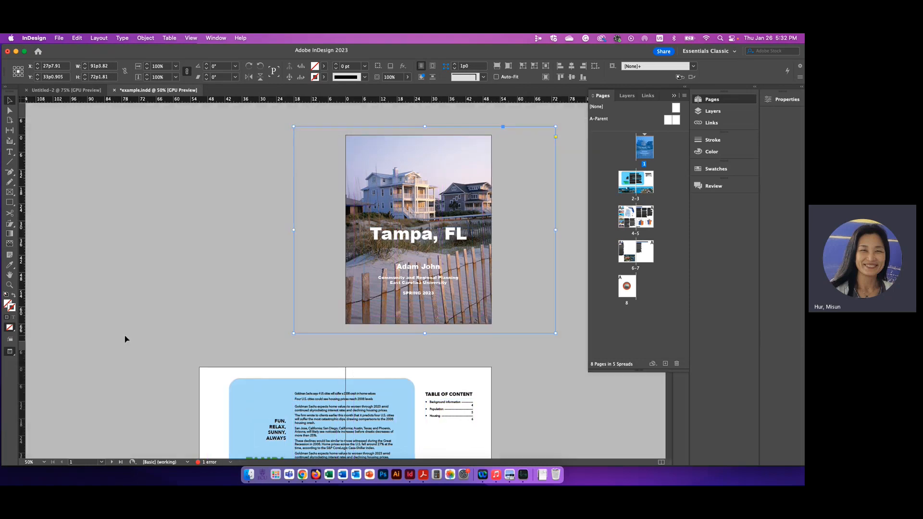
{"action": "left_click", "coordinate": [183, 267]}
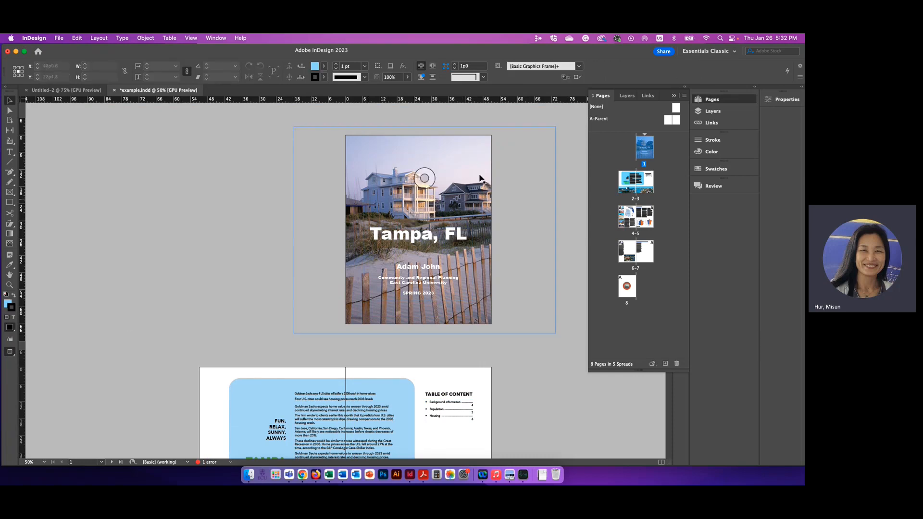
{"action": "left_click", "coordinate": [10, 354]}
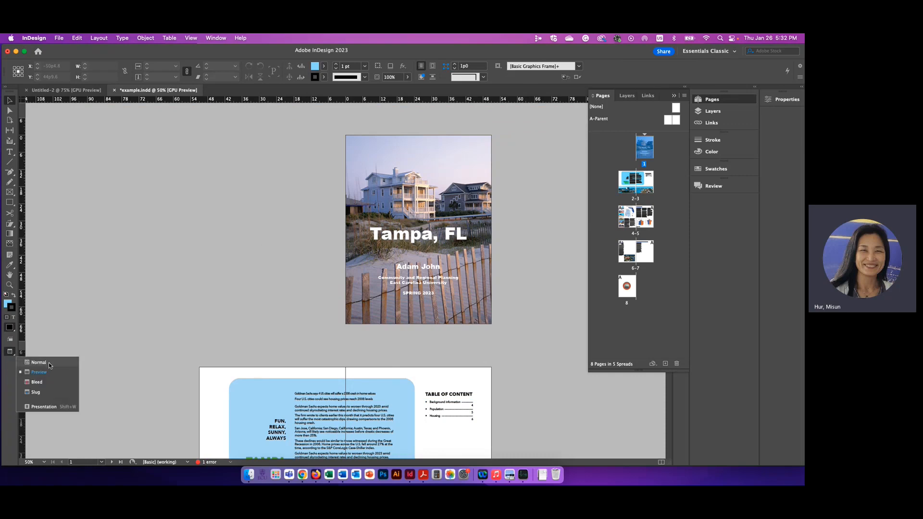
{"action": "left_click", "coordinate": [48, 363]}
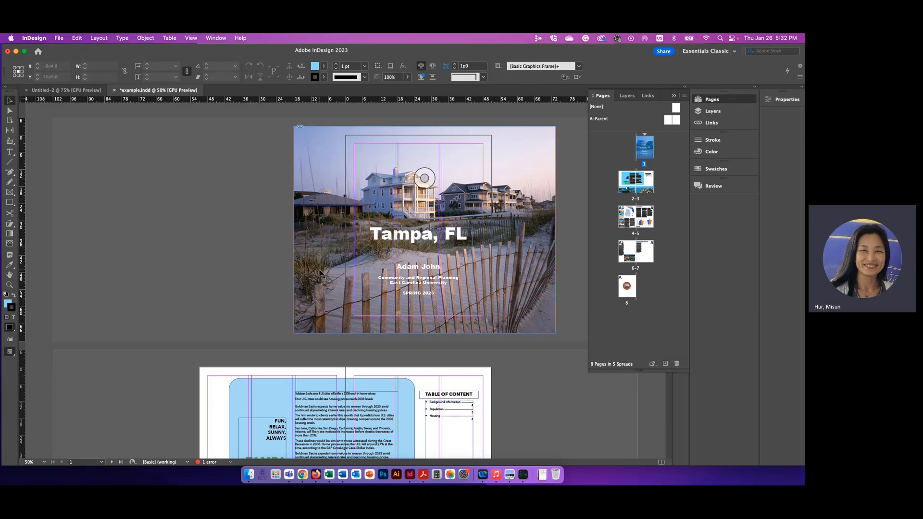
- Switch to the Untitled-2 document and load the image "Screen Shot 2023-01-25 at 5.47.00 PM" for placing
{"action": "left_click", "coordinate": [66, 91]}
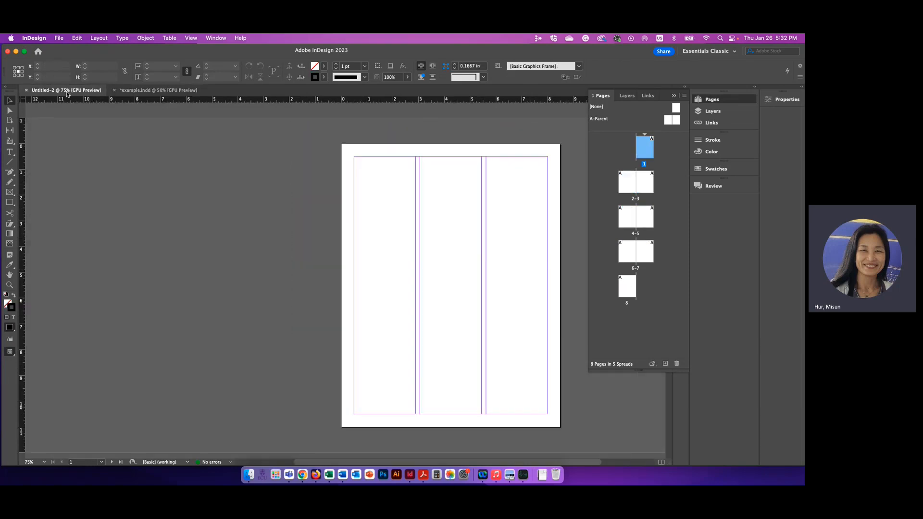
{"action": "scroll", "coordinate": [222, 253], "scroll_direction": "right", "scroll_amount": 3}
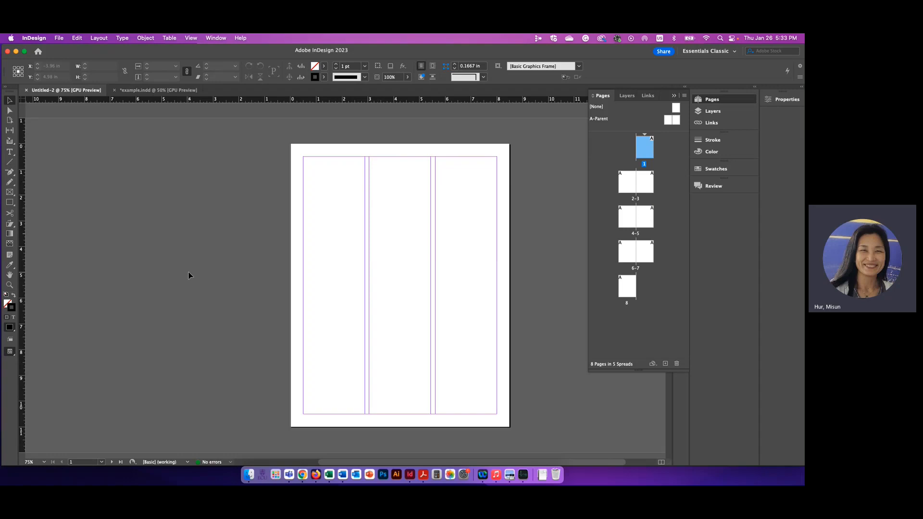
{"action": "key", "text": "super+minus"}
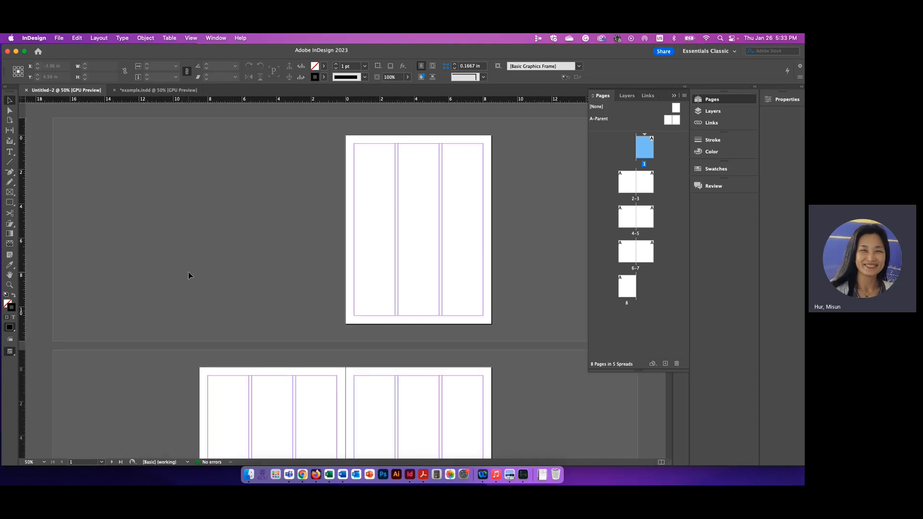
{"action": "key", "text": "super+equal"}
{"action": "scroll", "coordinate": [199, 307], "scroll_direction": "right", "scroll_amount": 5}
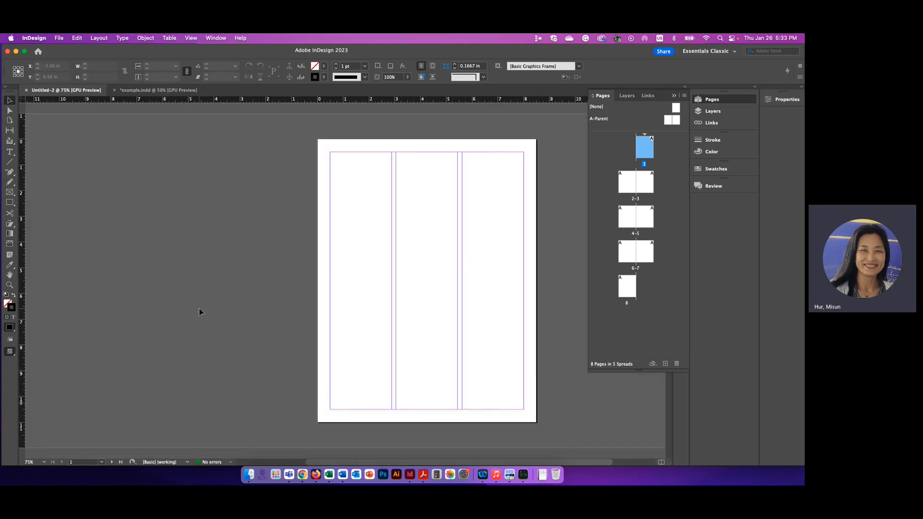
{"action": "left_click", "coordinate": [59, 38]}
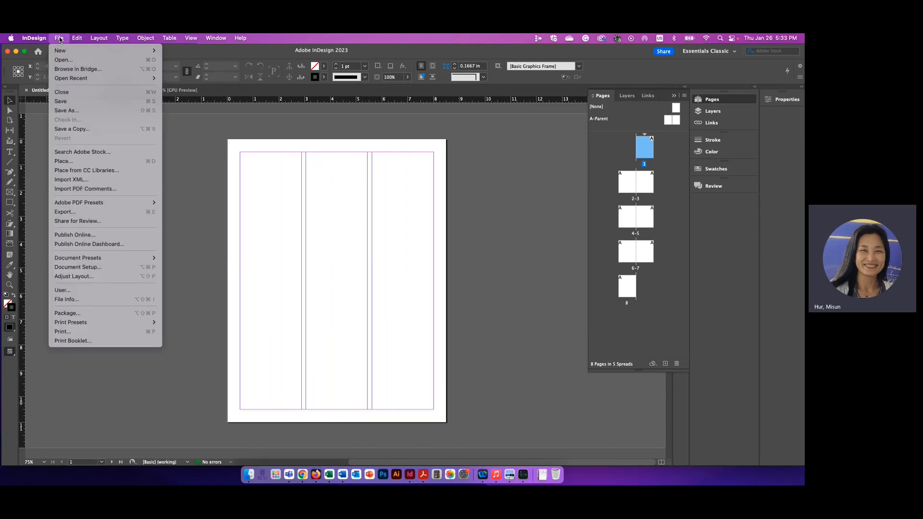
{"action": "left_click", "coordinate": [71, 163]}
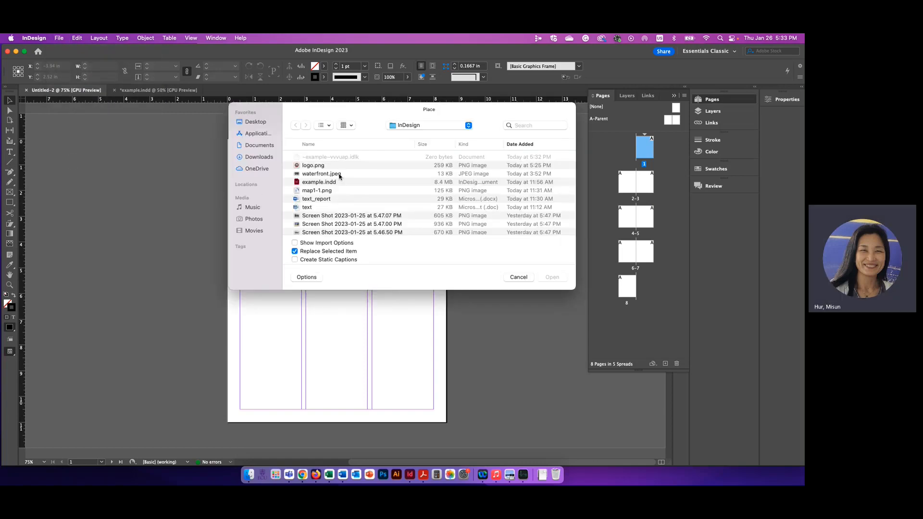
{"action": "scroll", "coordinate": [339, 177], "scroll_direction": "down", "scroll_amount": 3}
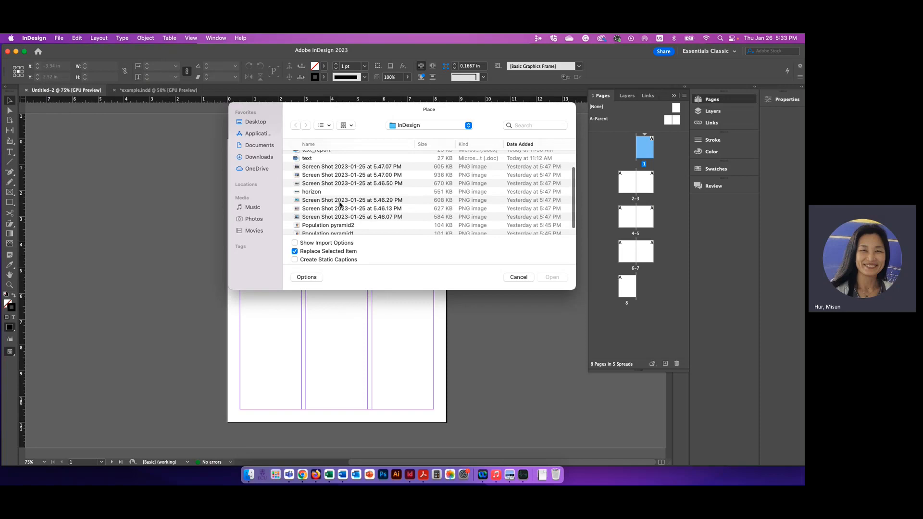
{"action": "left_click", "coordinate": [341, 176]}
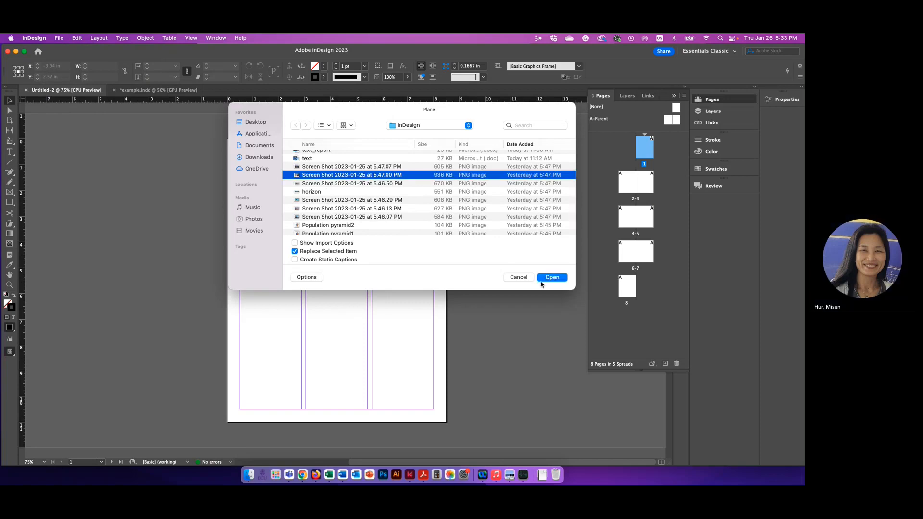
{"action": "left_click", "coordinate": [555, 278]}
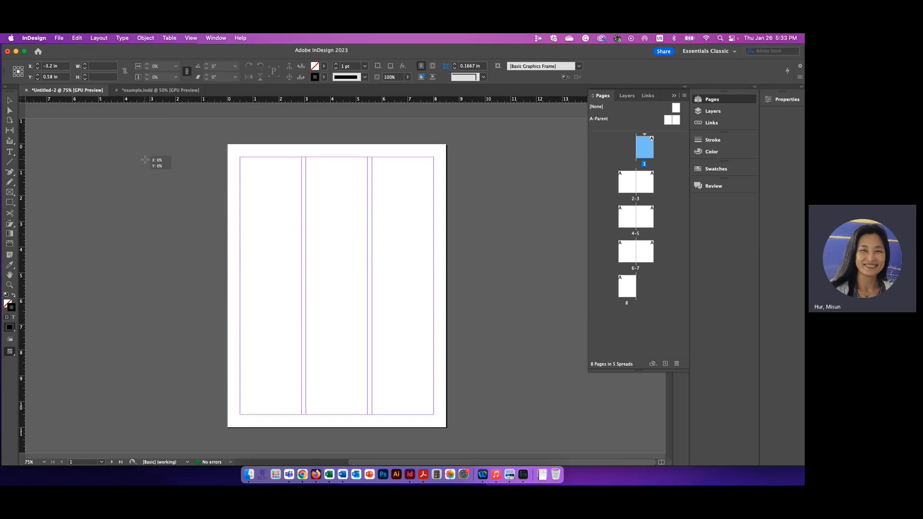
- Undo a first placement at original size and place the image across all of page 1, about 18.5 by 11.9 in (155%)
{"action": "left_click", "coordinate": [144, 159]}
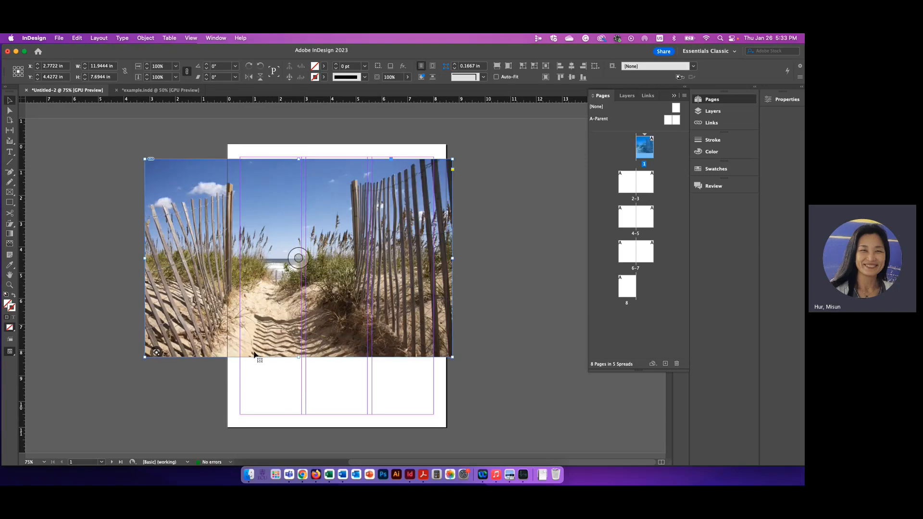
{"action": "key", "text": "super+z"}
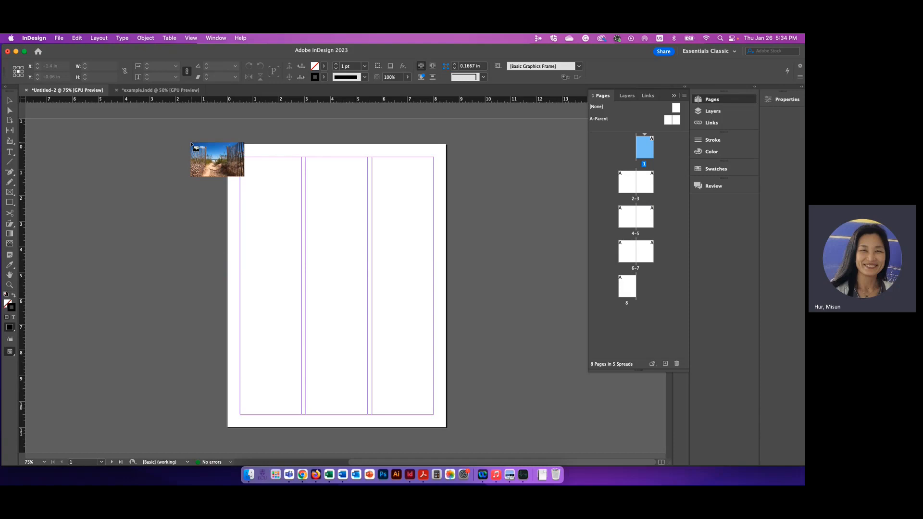
{"action": "left_click_drag", "start_coordinate": [137, 129], "coordinate": [239, 436]}
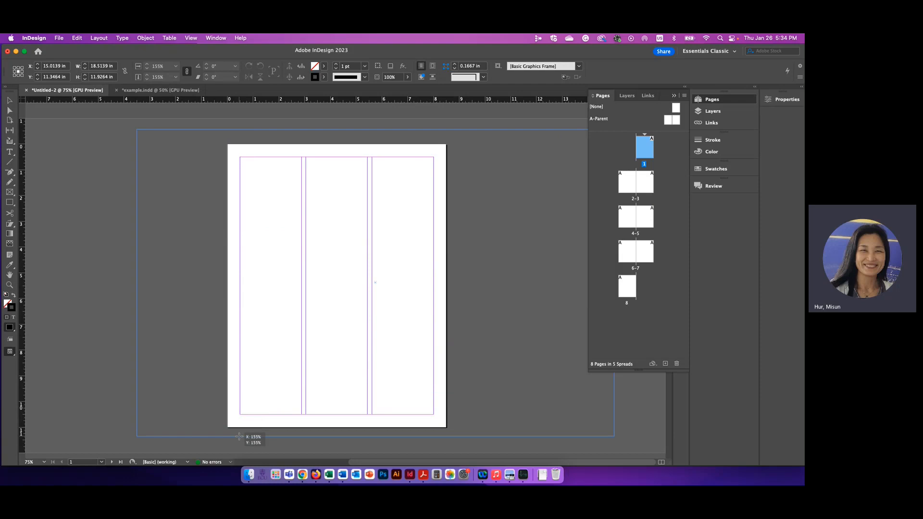
{"action": "left_click_drag", "start_coordinate": [238, 437], "coordinate": [240, 436]}
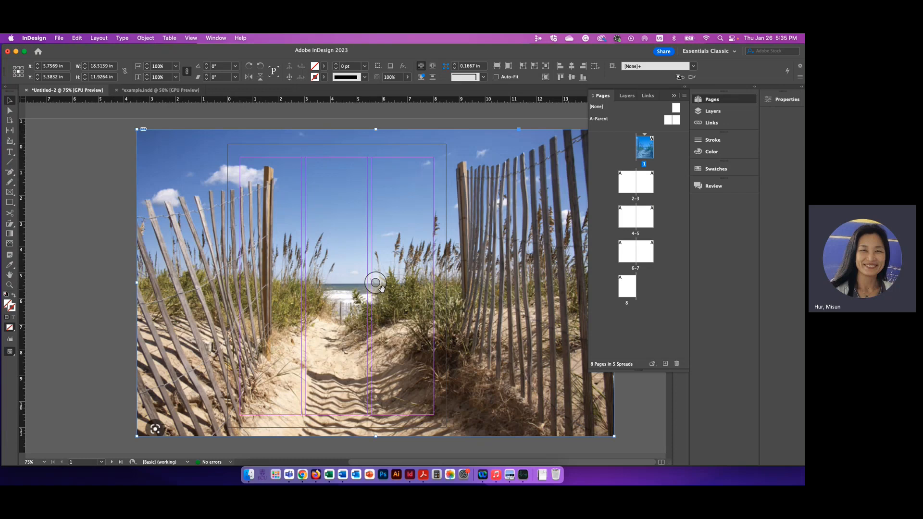
- Move the placed beach picture together with its frame about 1.2 in to the left on page 1
{"action": "left_click", "coordinate": [80, 273]}
{"action": "left_click", "coordinate": [180, 278]}
{"action": "left_click_drag", "start_coordinate": [210, 222], "coordinate": [159, 242]}
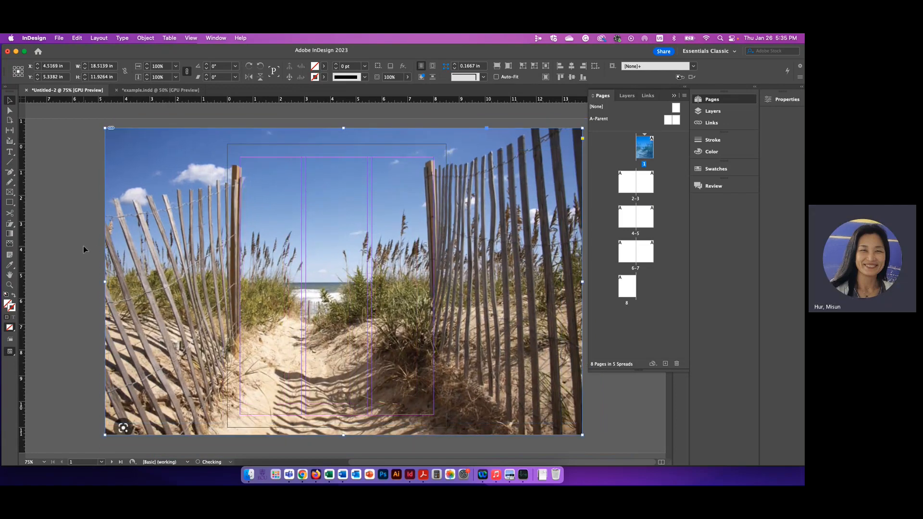
- Try shifting only the image content down and left inside its frame, and undo the shift
{"action": "left_click", "coordinate": [78, 256]}
{"action": "left_click", "coordinate": [144, 244]}
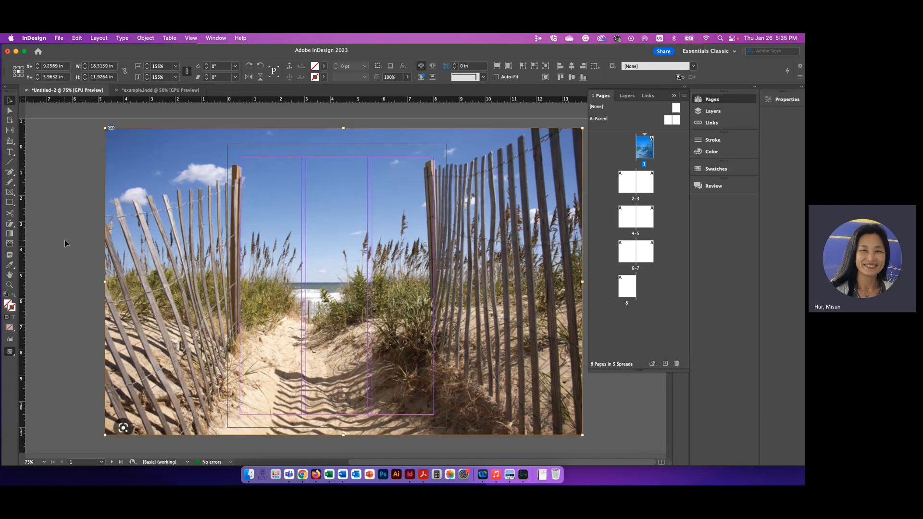
{"action": "left_click_drag", "start_coordinate": [207, 269], "coordinate": [171, 290]}
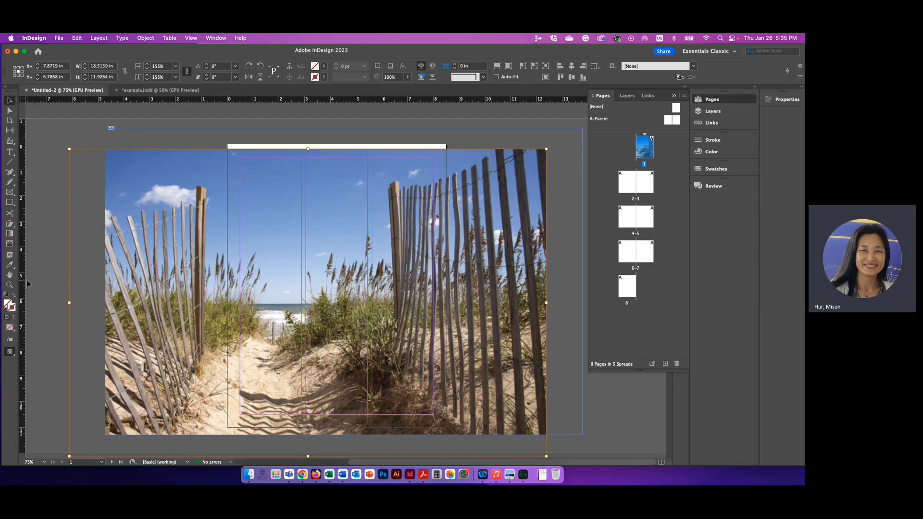
{"action": "left_click", "coordinate": [44, 284]}
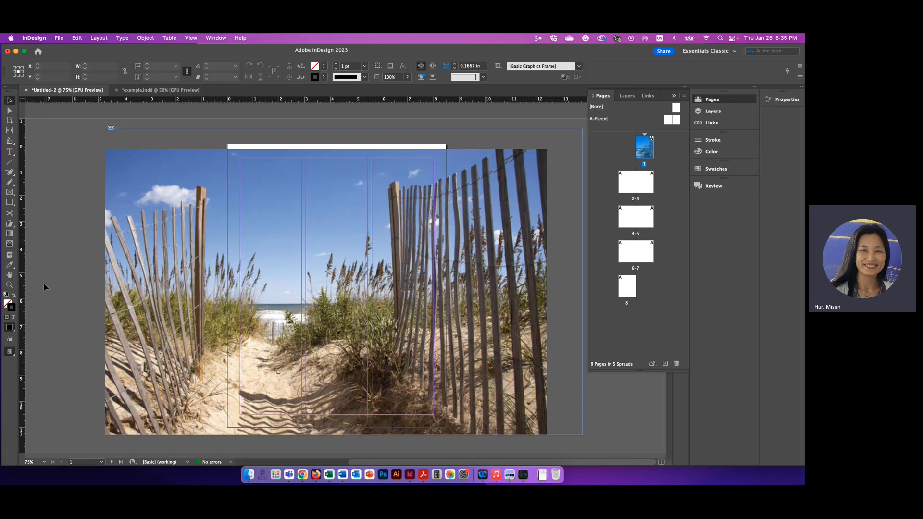
{"action": "key", "text": "super+z"}
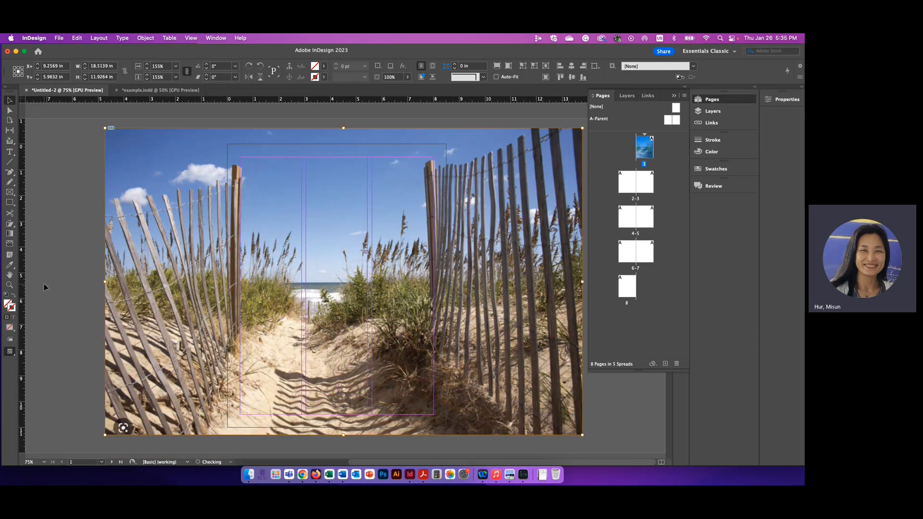
- Nudge the beach picture and its frame slightly down and left on page 1, and deselect it
{"action": "left_click", "coordinate": [46, 284]}
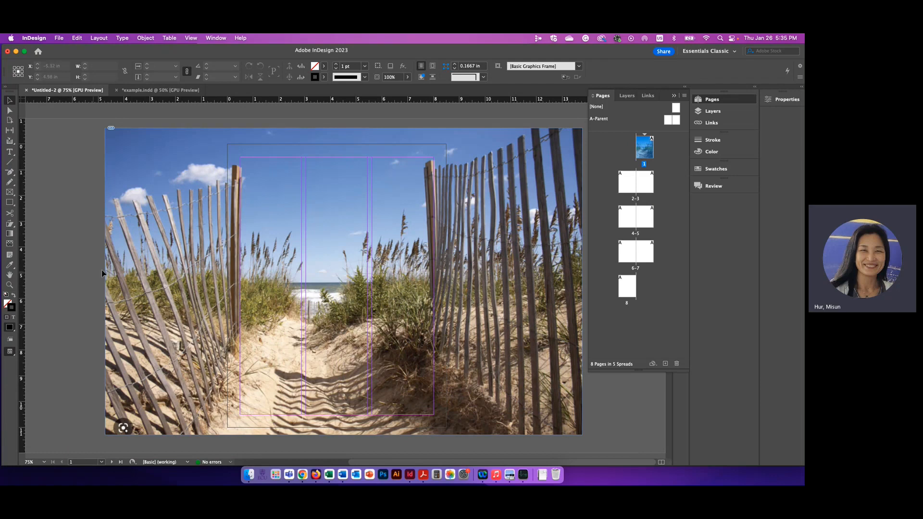
{"action": "mouse_move", "coordinate": [135, 273]}
{"action": "left_mouse_down"}
{"action": "mouse_move", "coordinate": [139, 308]}
{"action": "mouse_move", "coordinate": [144, 270]}
{"action": "left_mouse_up"}
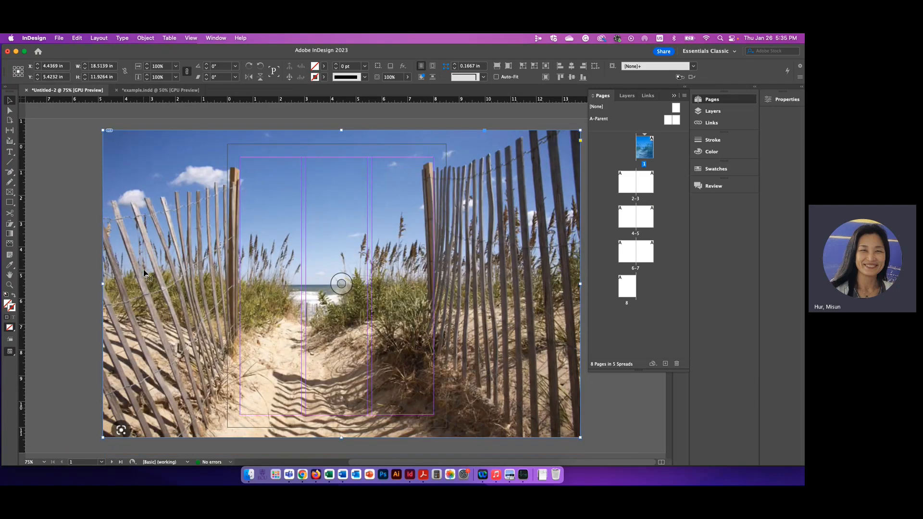
{"action": "left_click", "coordinate": [50, 287]}
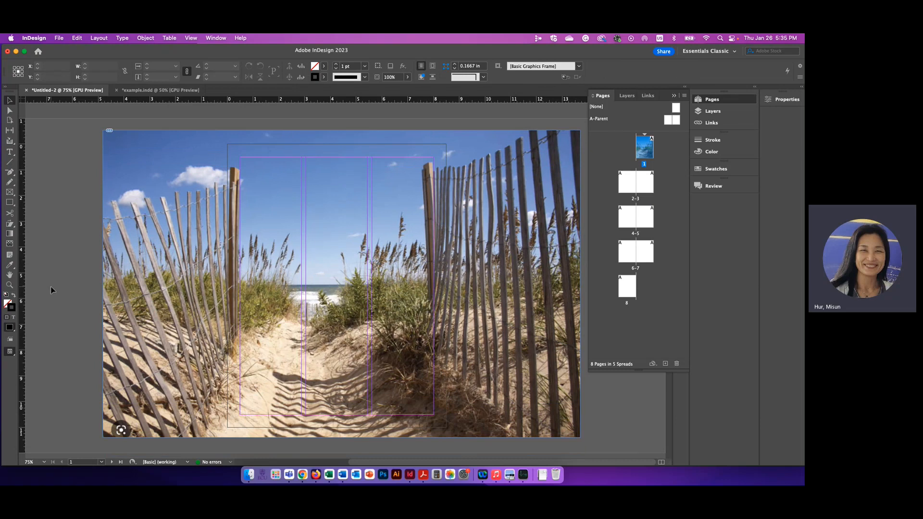
- Shift the image content down inside its frame, and move it back up to nearly match the frame
{"action": "left_click", "coordinate": [154, 290]}
{"action": "left_click_drag", "start_coordinate": [172, 292], "coordinate": [160, 324]}
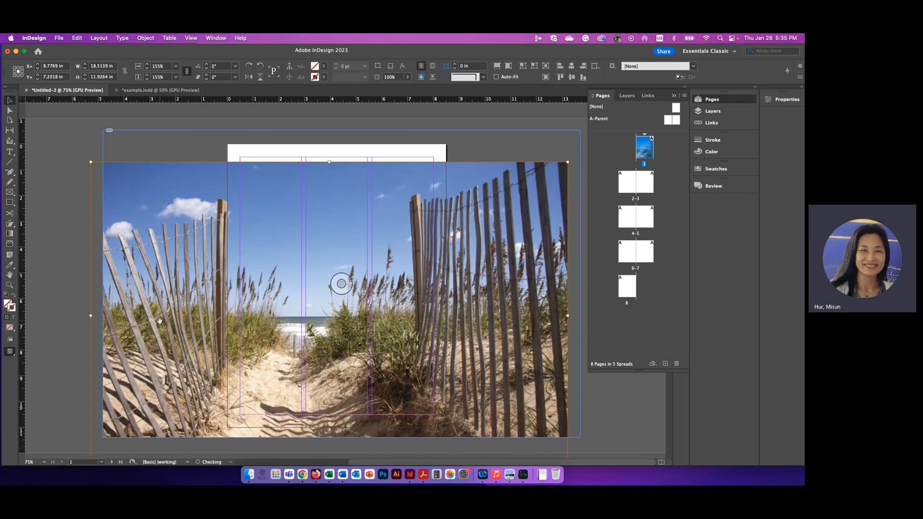
{"action": "left_click", "coordinate": [159, 132]}
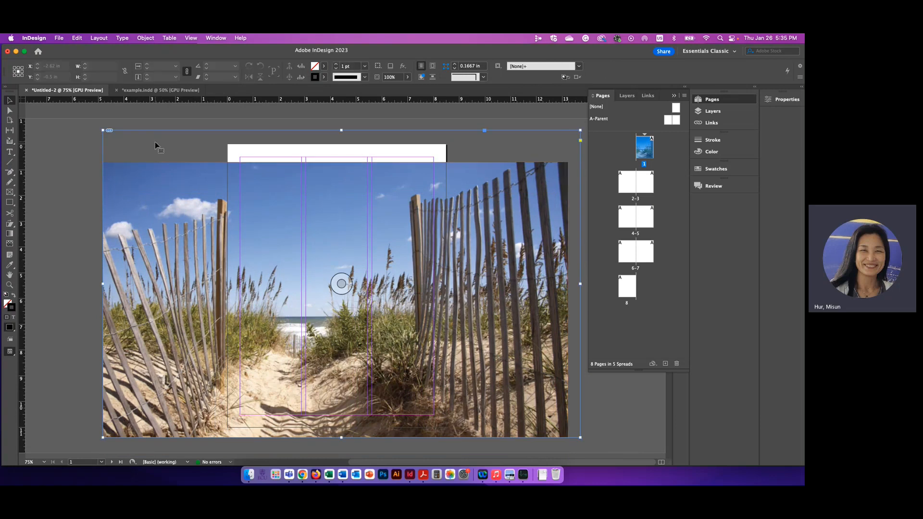
{"action": "double_click", "coordinate": [160, 204]}
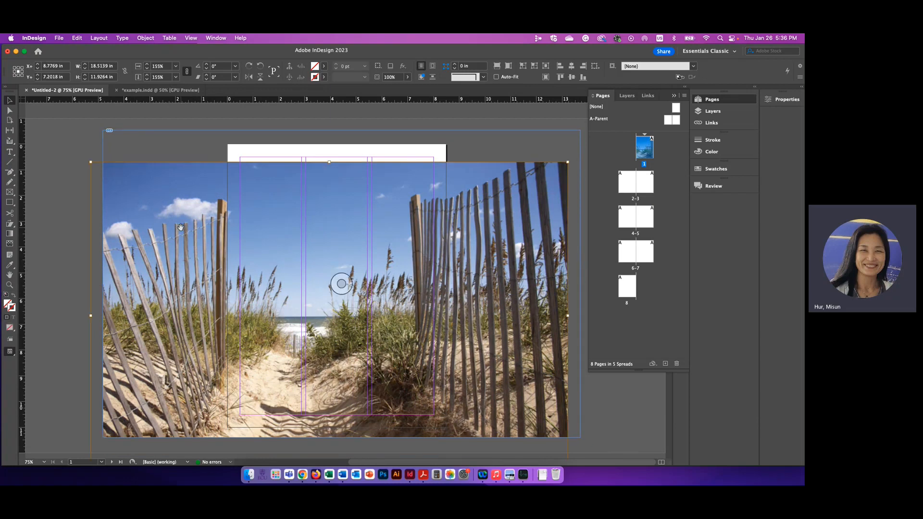
{"action": "left_click_drag", "start_coordinate": [266, 291], "coordinate": [228, 259]}
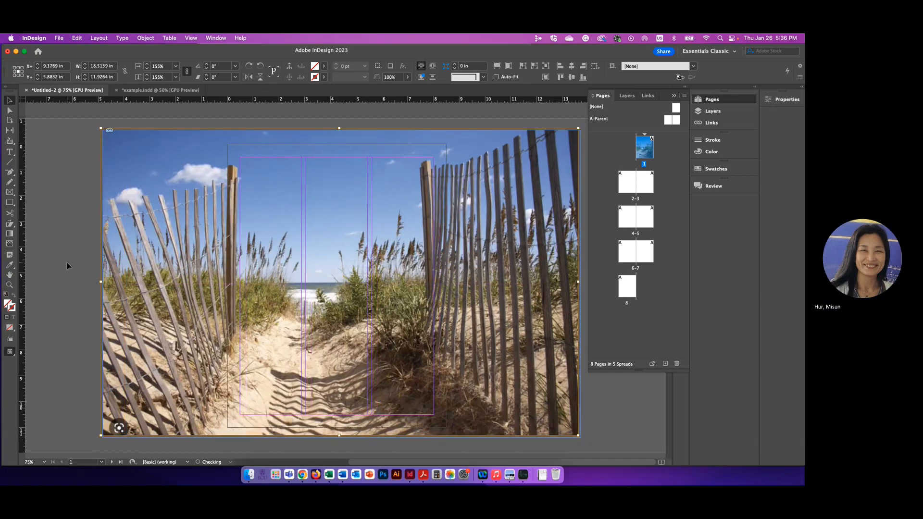
- Compare selecting the beach picture's frame with selecting only its image content on page 1
{"action": "left_click", "coordinate": [68, 264]}
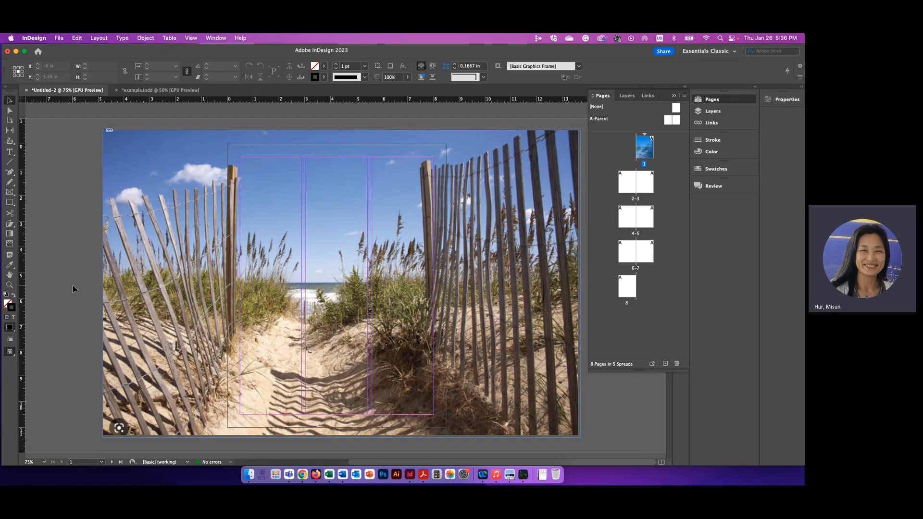
{"action": "left_click", "coordinate": [171, 310]}
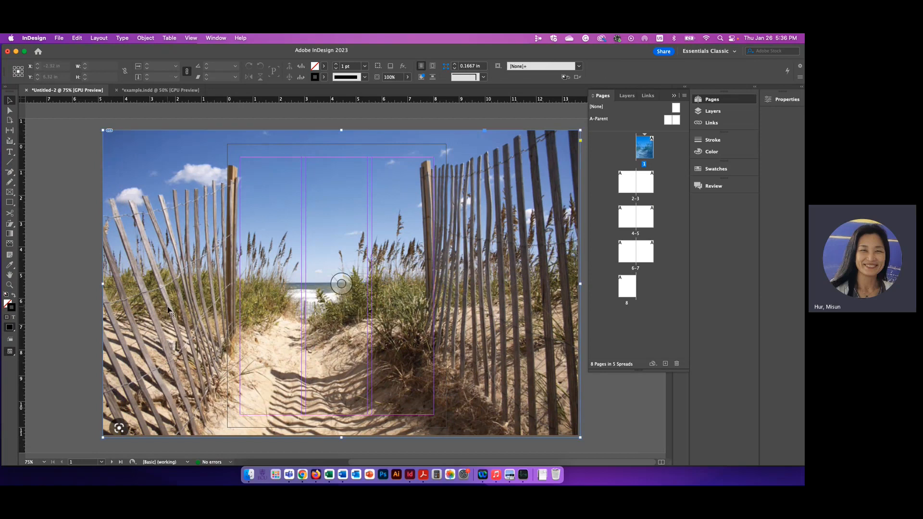
{"action": "double_click", "coordinate": [158, 322]}
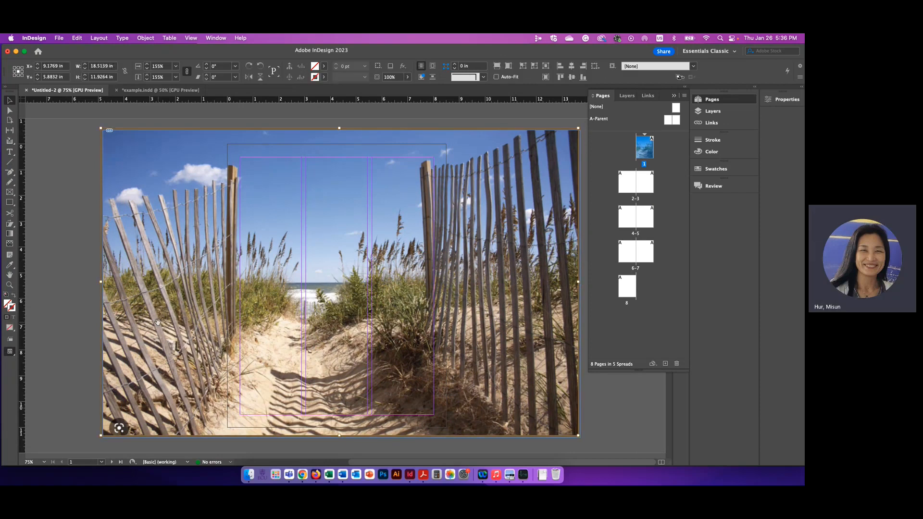
{"action": "left_click", "coordinate": [87, 324]}
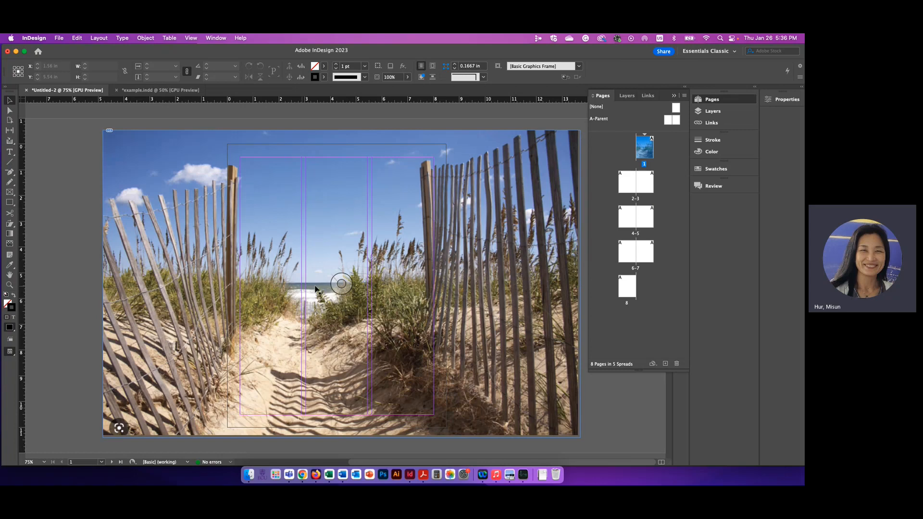
{"action": "left_click", "coordinate": [341, 284]}
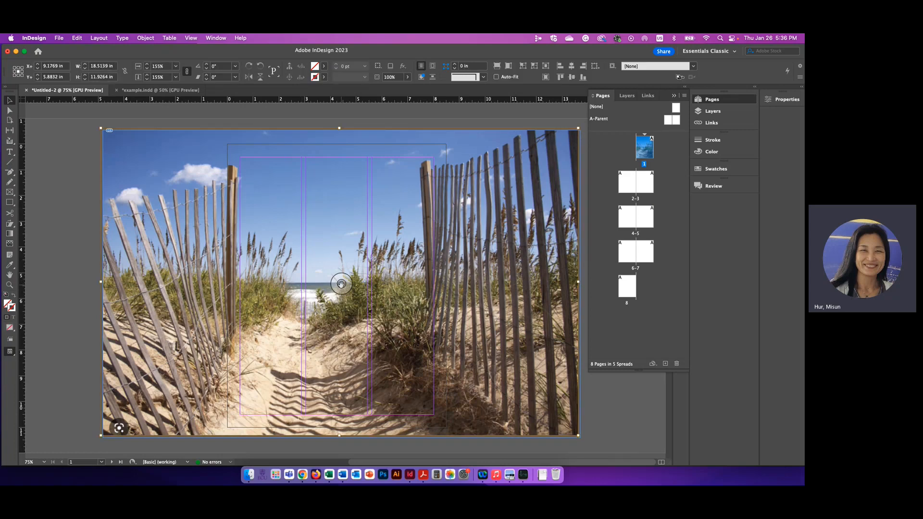
{"action": "left_click", "coordinate": [73, 313]}
{"action": "left_click", "coordinate": [124, 316]}
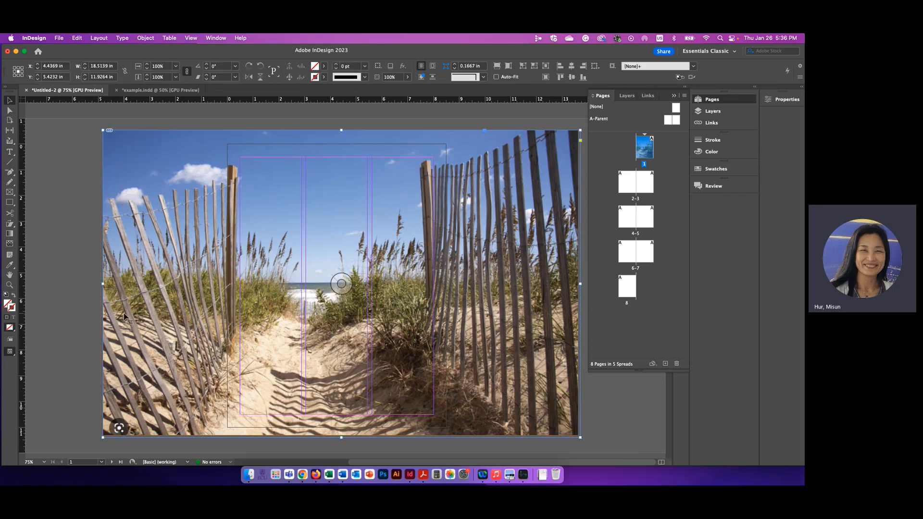
{"action": "left_click", "coordinate": [85, 310]}
{"action": "left_click", "coordinate": [118, 277]}
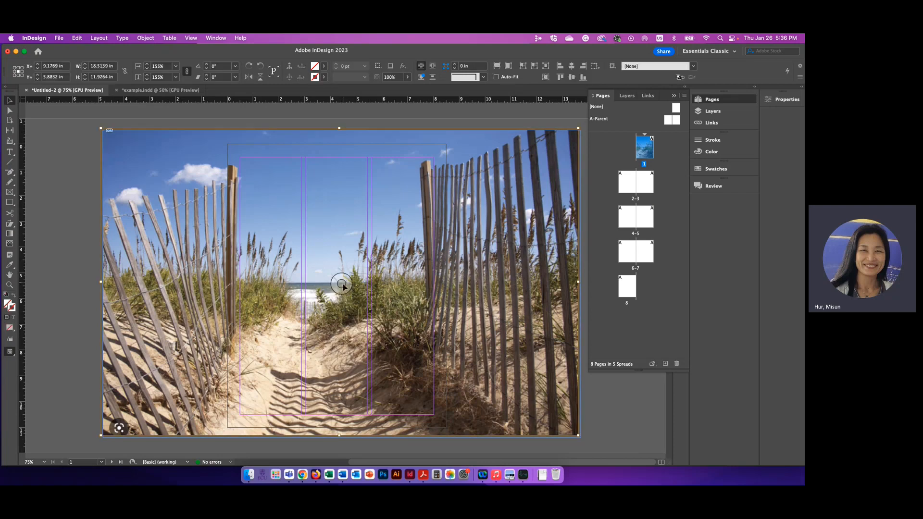
- Try shifting the image content down and left inside its frame, undo the shift, and deselect the picture
{"action": "left_click_drag", "start_coordinate": [342, 283], "coordinate": [319, 321]}
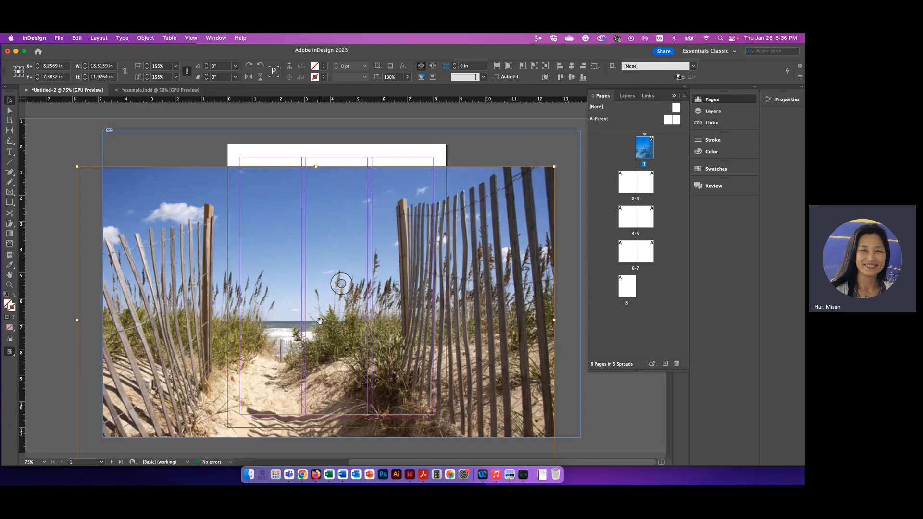
{"action": "key", "text": "super+z"}
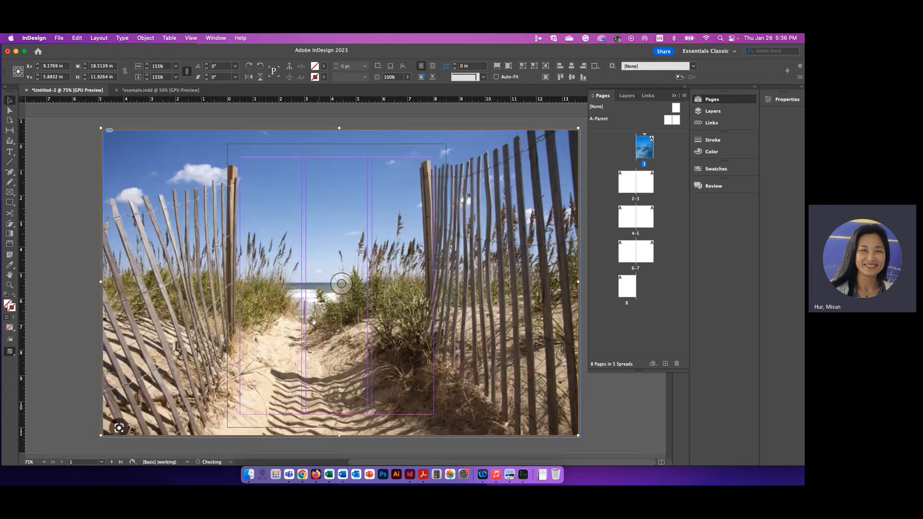
{"action": "left_click", "coordinate": [79, 272]}
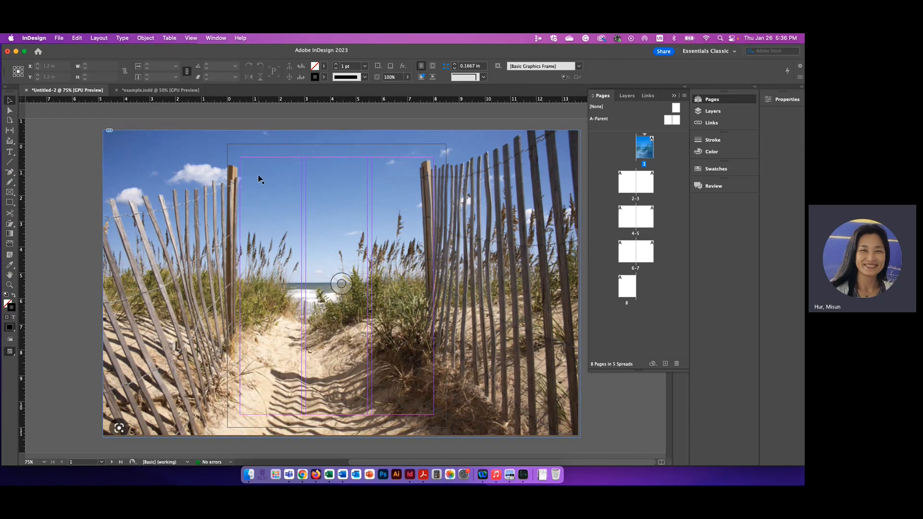
{"action": "left_click", "coordinate": [240, 177]}
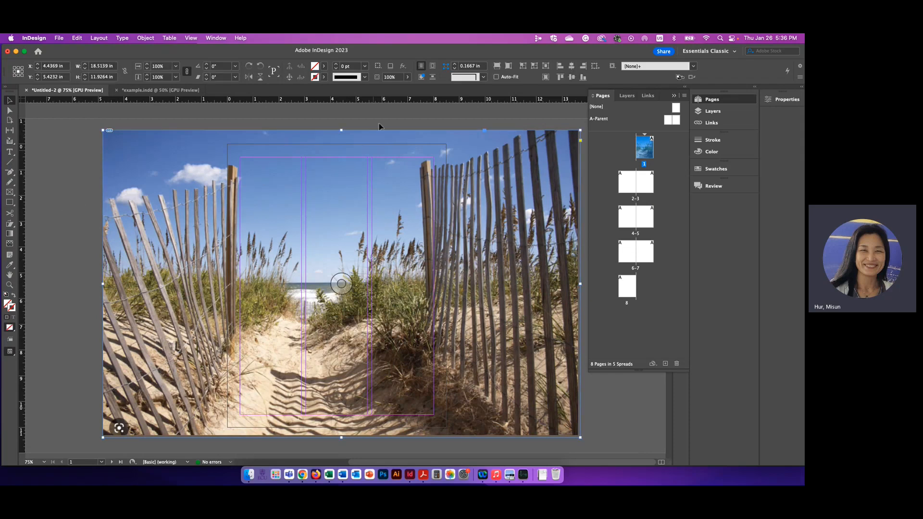
{"action": "left_click", "coordinate": [56, 197]}
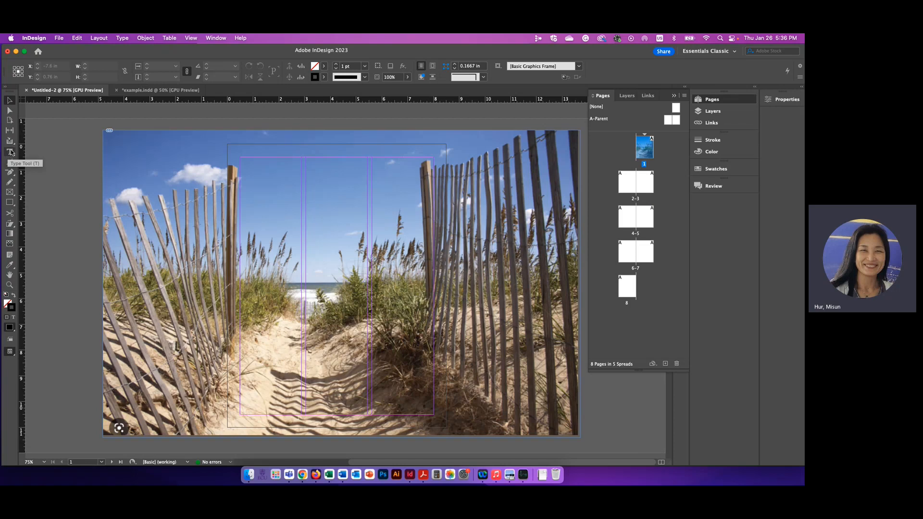
- Check the cover layout in example.indd, return to the new document, and check the beach picture's image content against its frame
{"action": "left_click", "coordinate": [145, 90]}
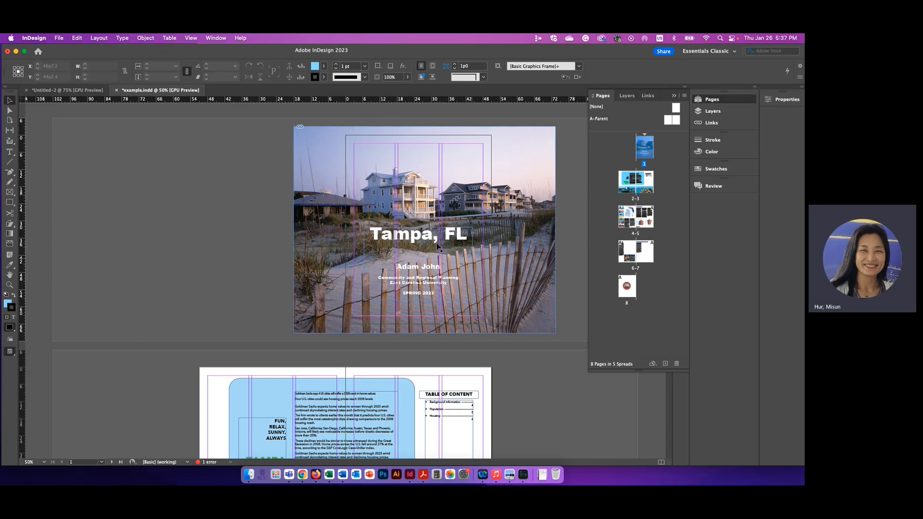
{"action": "left_click", "coordinate": [85, 90]}
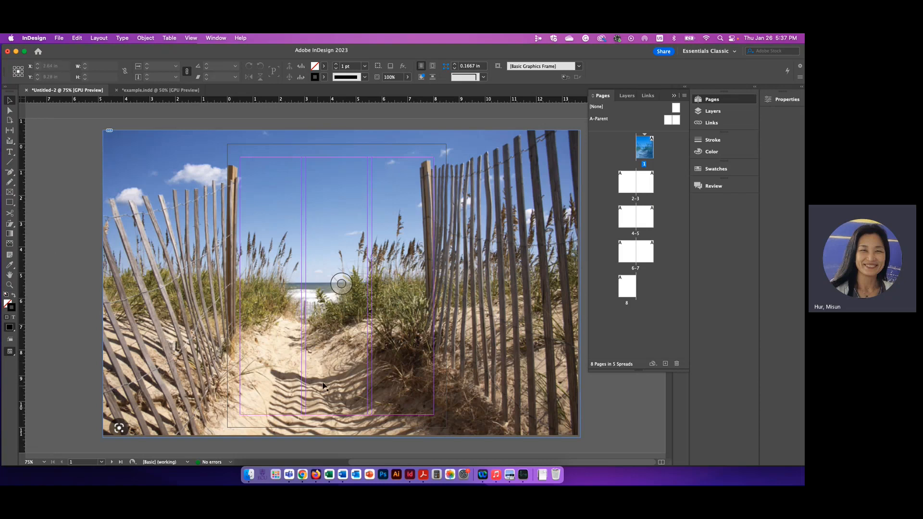
{"action": "left_click", "coordinate": [340, 284]}
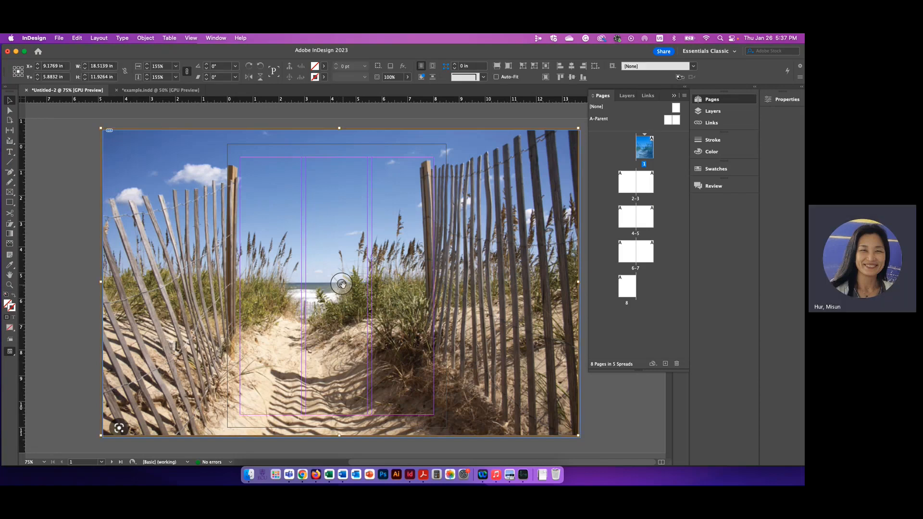
{"action": "left_click_drag", "start_coordinate": [342, 284], "coordinate": [341, 284]}
{"action": "key", "text": "super+shift+a"}
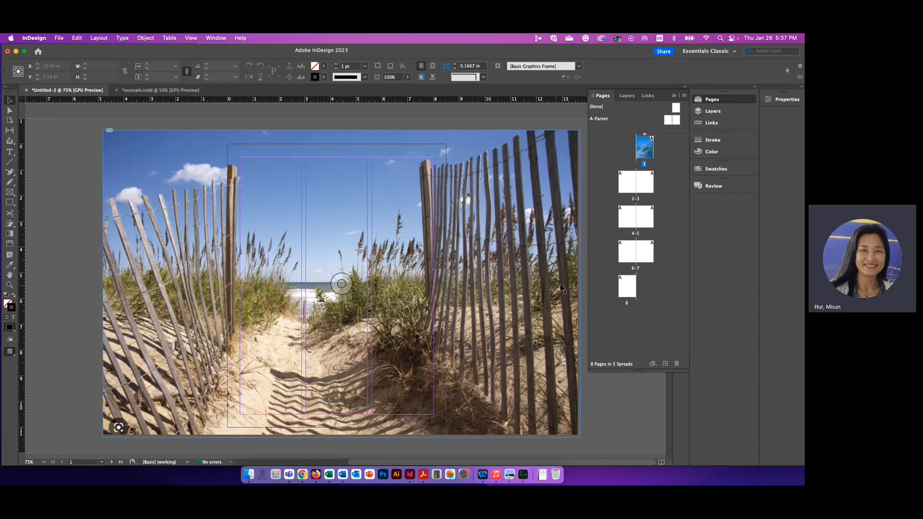
- Crop the beach picture's frame inward from both sides to 11.92 in wide without scaling the image
{"action": "left_click", "coordinate": [556, 285]}
{"action": "left_click_drag", "start_coordinate": [580, 284], "coordinate": [497, 290]}
{"action": "left_click_drag", "start_coordinate": [103, 289], "coordinate": [190, 295]}
{"action": "left_click", "coordinate": [56, 298]}
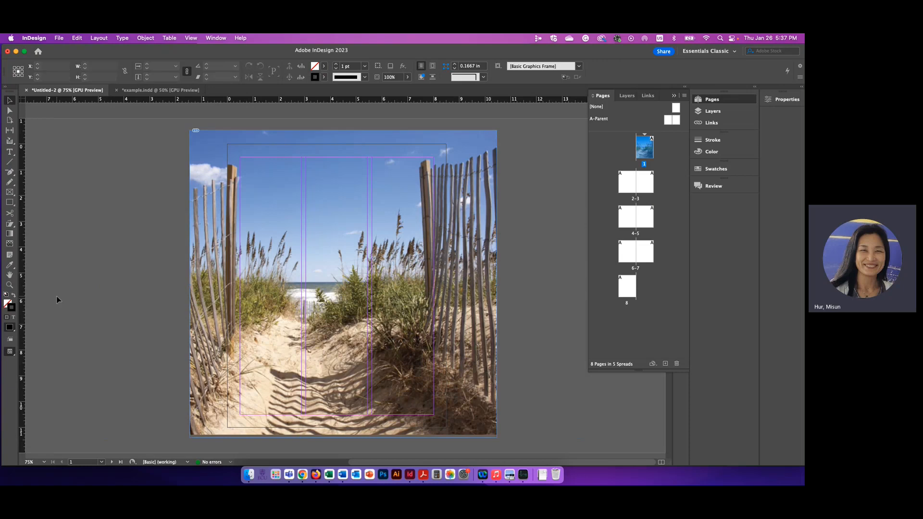
- Shift the image content about 2.9 in to the left inside the cropped frame, and deselect it
{"action": "left_click", "coordinate": [339, 281]}
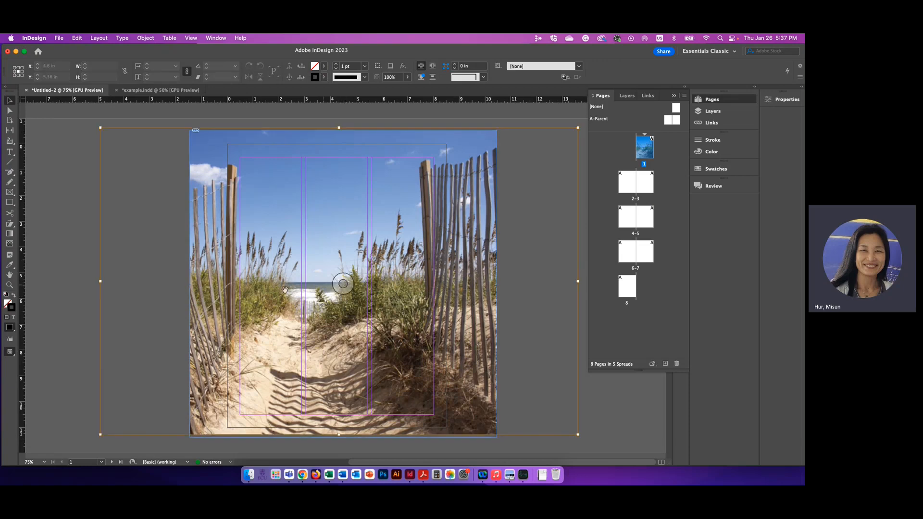
{"action": "left_click", "coordinate": [79, 290]}
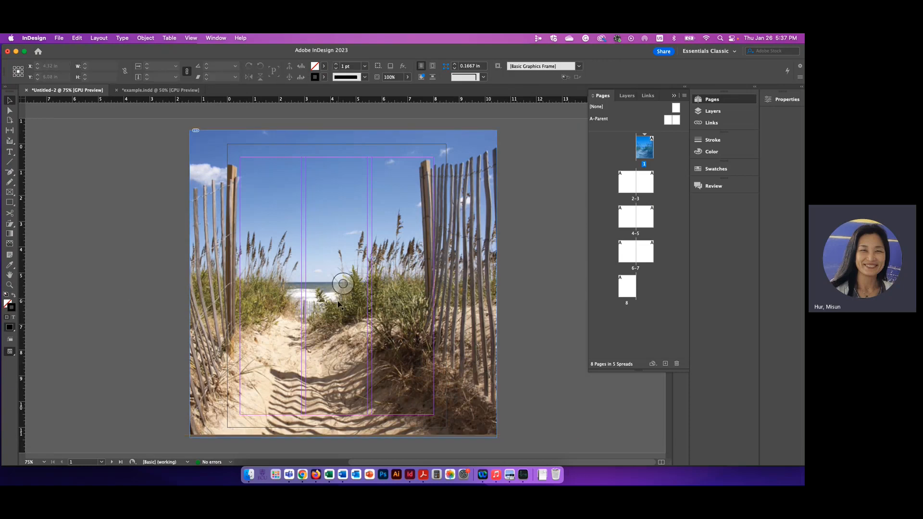
{"action": "left_click", "coordinate": [312, 284]}
{"action": "left_click", "coordinate": [345, 284]}
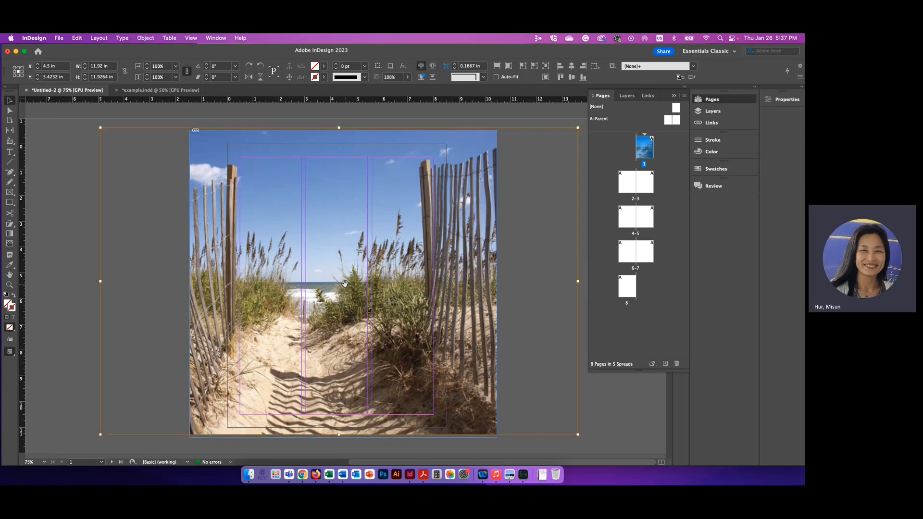
{"action": "left_click_drag", "start_coordinate": [344, 284], "coordinate": [271, 289]}
{"action": "left_click", "coordinate": [544, 386]}
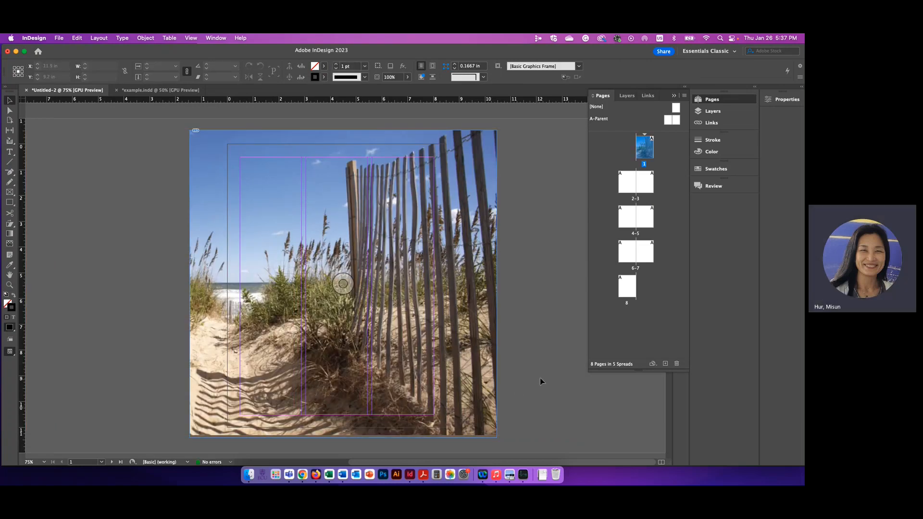
- Preview the cover page without guides or overhanging picture areas, and return to the Normal view
{"action": "left_click", "coordinate": [10, 353]}
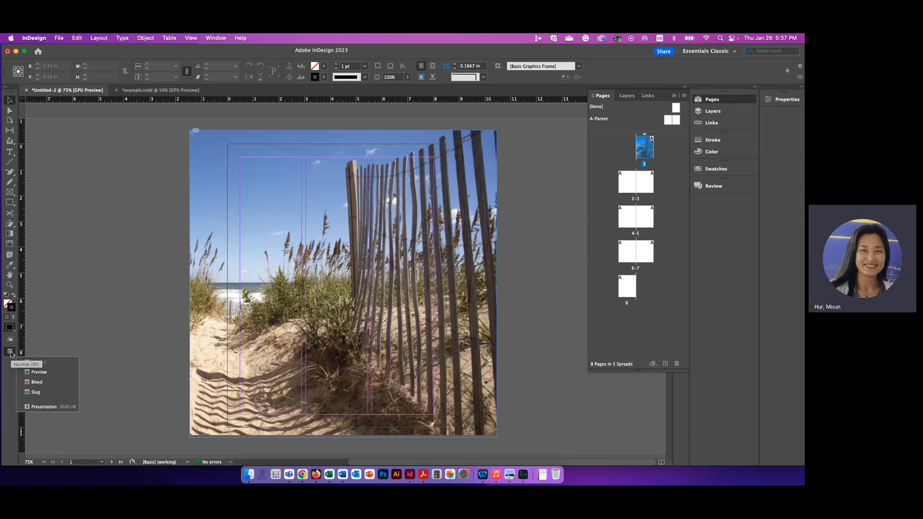
{"action": "left_click", "coordinate": [37, 373]}
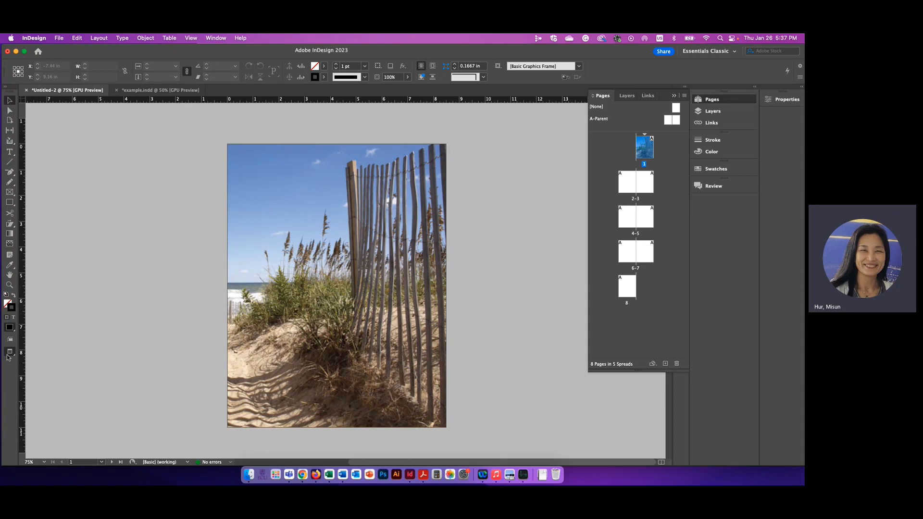
{"action": "left_click", "coordinate": [10, 351]}
{"action": "left_click", "coordinate": [27, 365]}
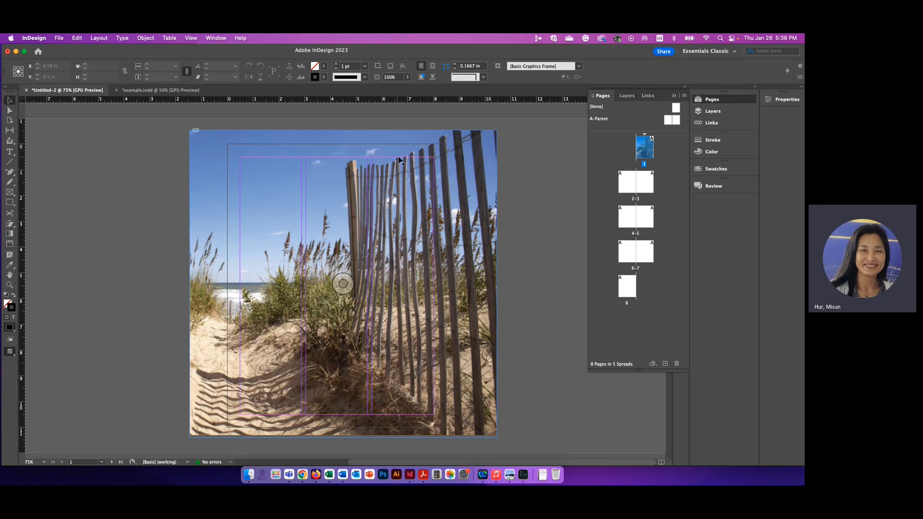
- Expand Layer 1, toggle the placed picture's visibility off and on, and lock the picture
{"action": "left_click", "coordinate": [625, 96]}
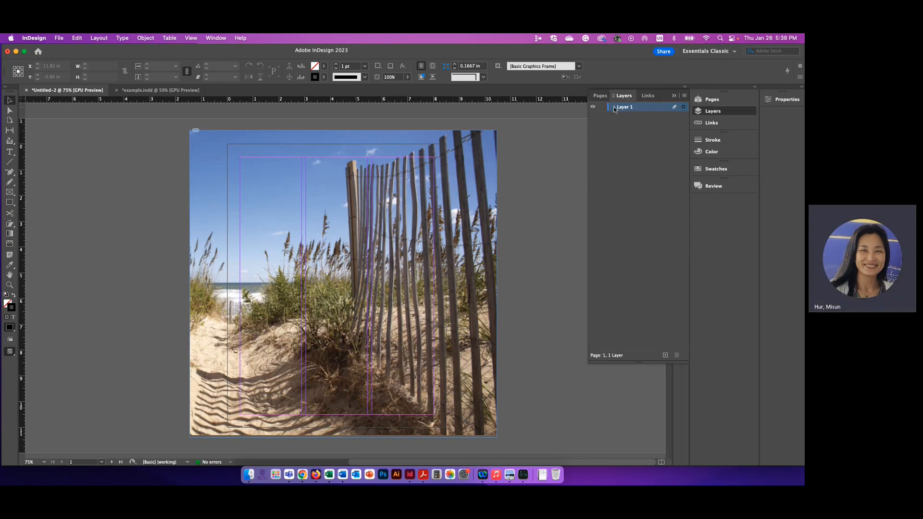
{"action": "left_click", "coordinate": [613, 107]}
{"action": "left_click", "coordinate": [630, 117]}
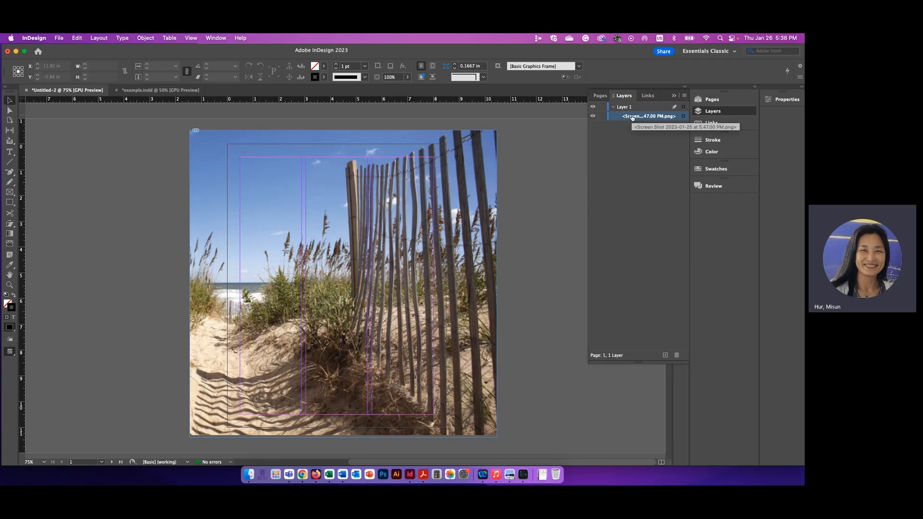
{"action": "left_click", "coordinate": [593, 117]}
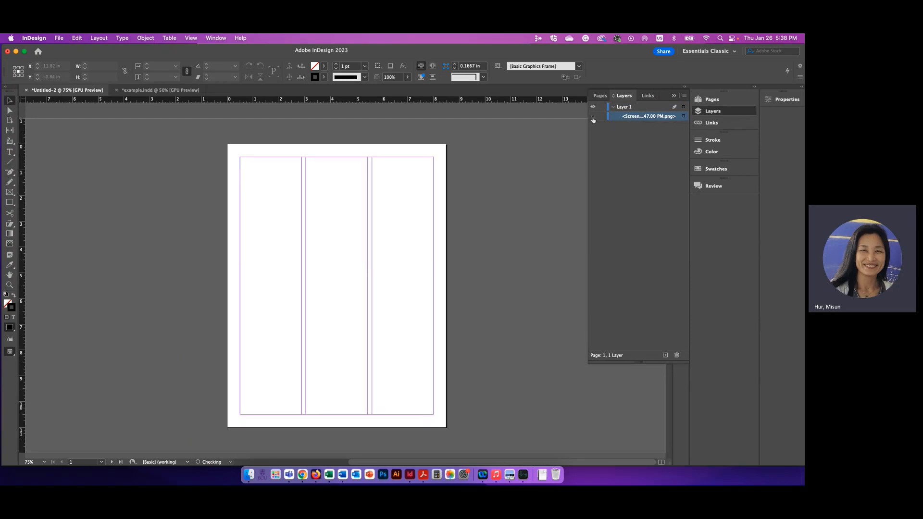
{"action": "left_click", "coordinate": [593, 116]}
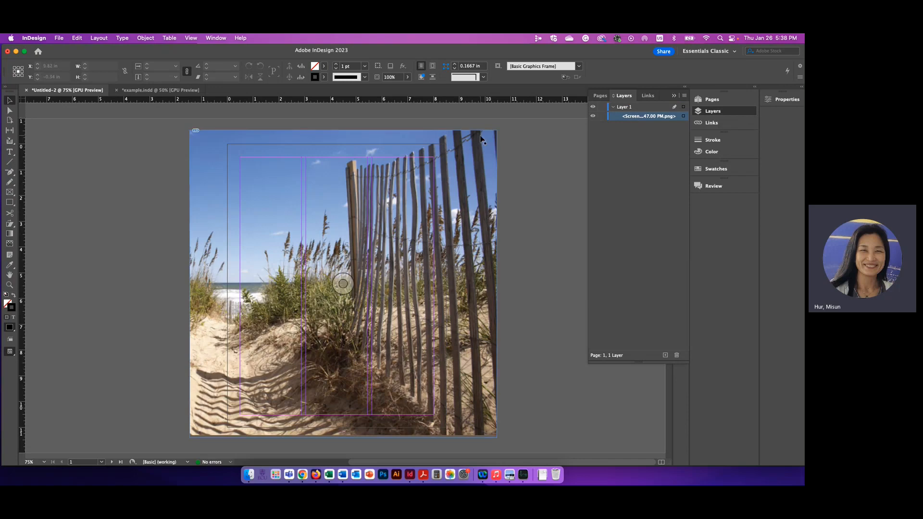
{"action": "left_click", "coordinate": [594, 117]}
{"action": "left_click", "coordinate": [594, 117]}
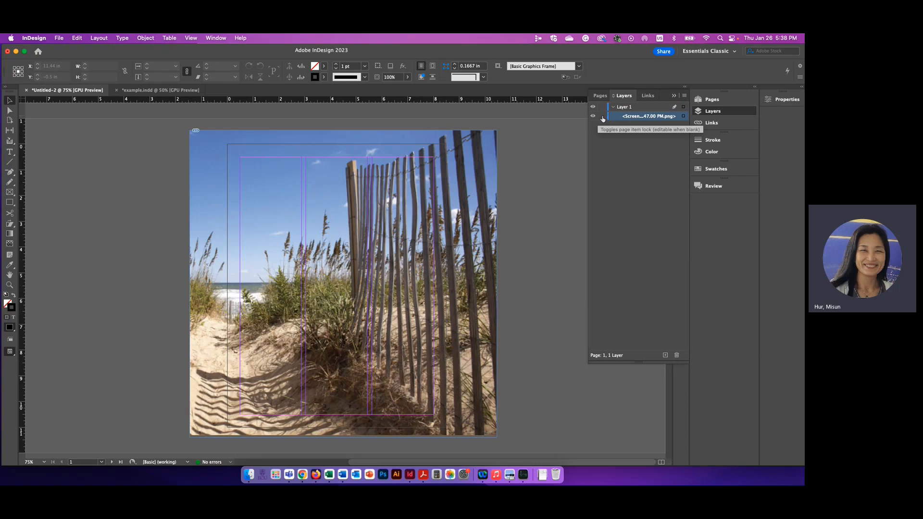
{"action": "left_click", "coordinate": [602, 116]}
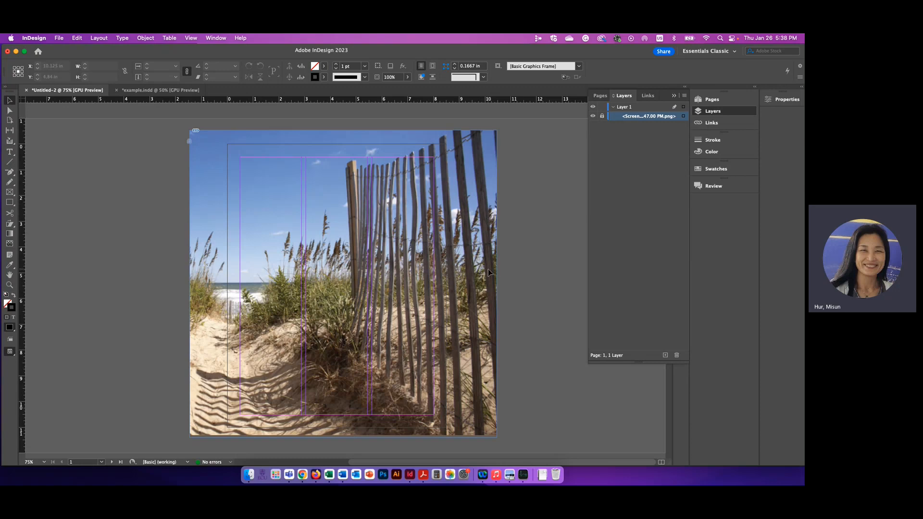
- Draw a text frame about 6 in wide and 4.5 in tall over the lower half of the cover page
{"action": "left_click", "coordinate": [9, 155]}
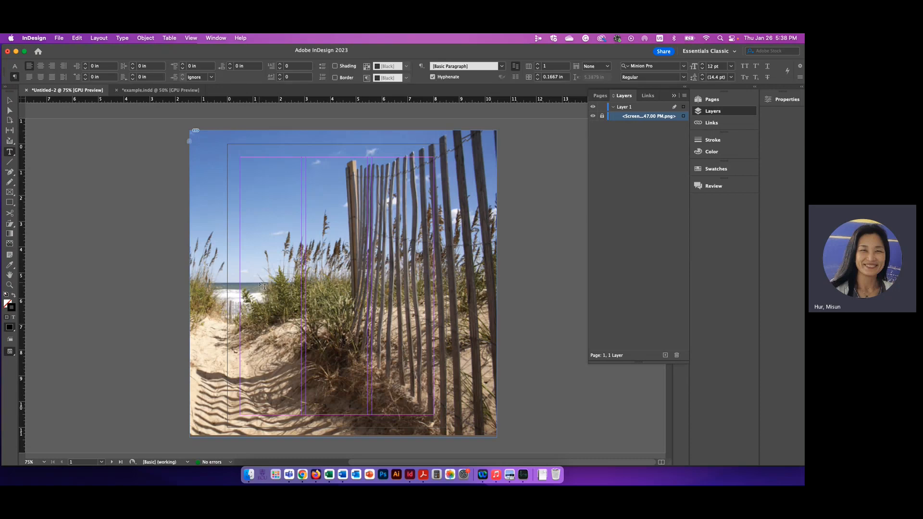
{"action": "left_click_drag", "start_coordinate": [260, 284], "coordinate": [413, 399]}
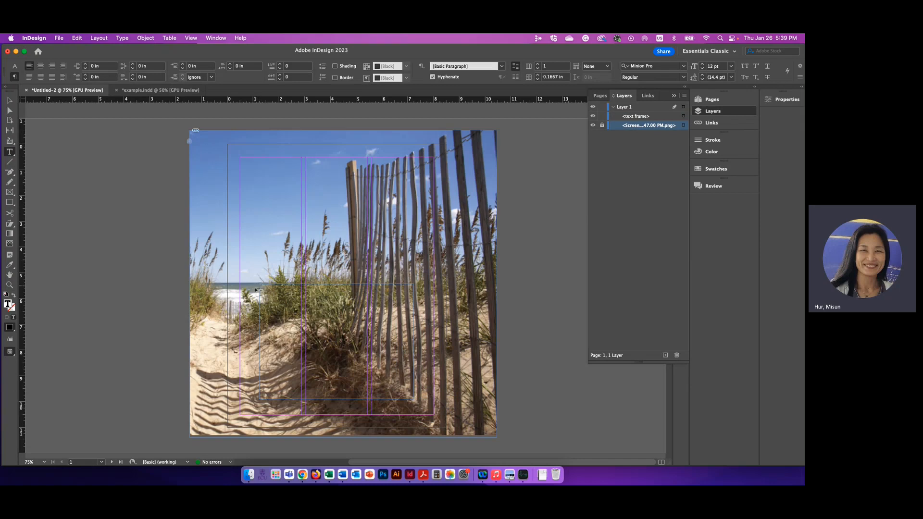
{"action": "key", "text": "super+equal"}
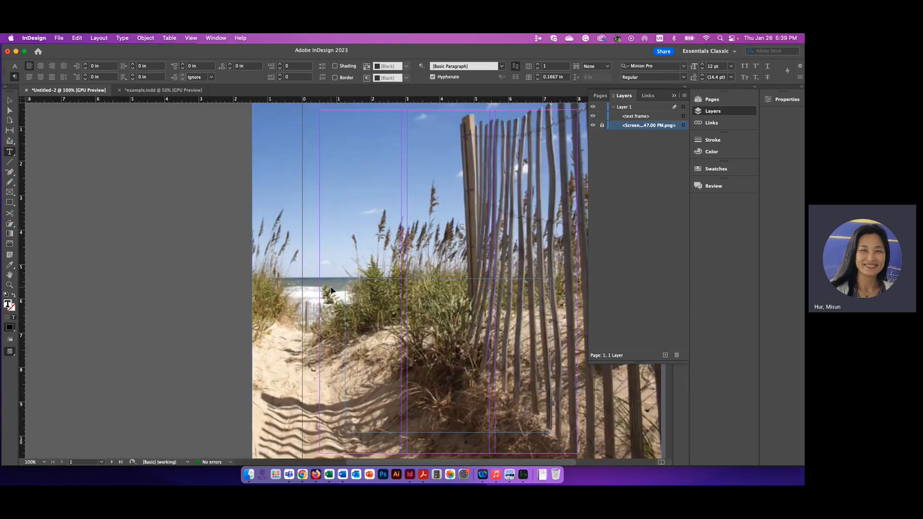
{"action": "key", "text": "super+equal"}
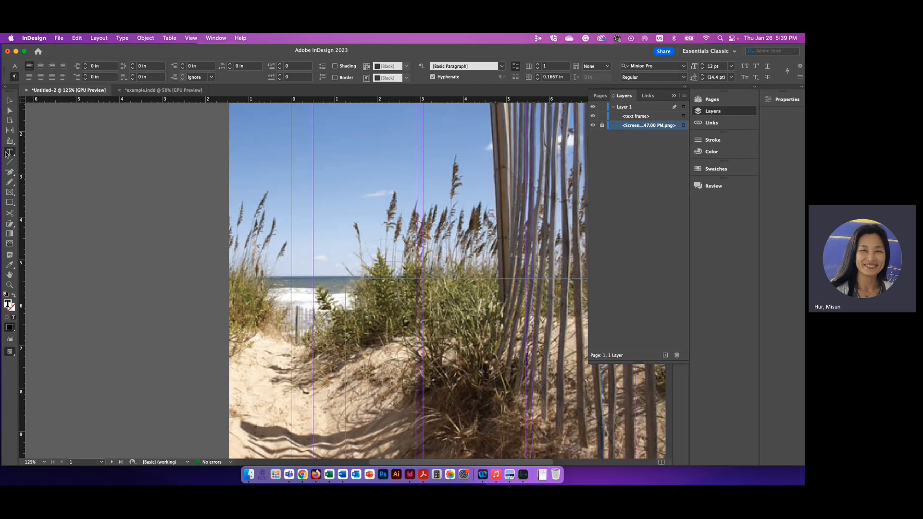
- Compare the paragraph and character formatting options for the text, and leave the character options showing first
{"action": "left_click", "coordinate": [14, 66]}
{"action": "left_click", "coordinate": [15, 78]}
{"action": "left_click", "coordinate": [14, 67]}
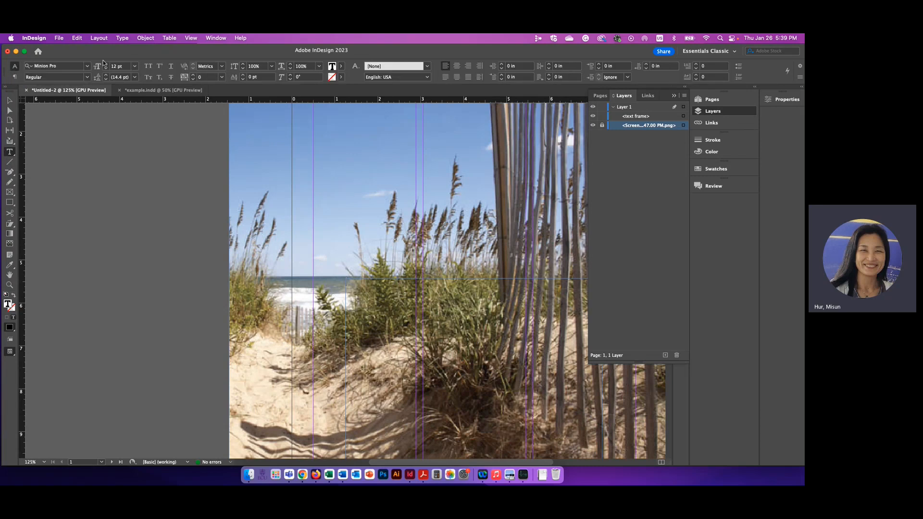
- Compare the paragraph and character formatting options again, and set the cover text's font size to 60 pt
{"action": "left_click", "coordinate": [14, 78]}
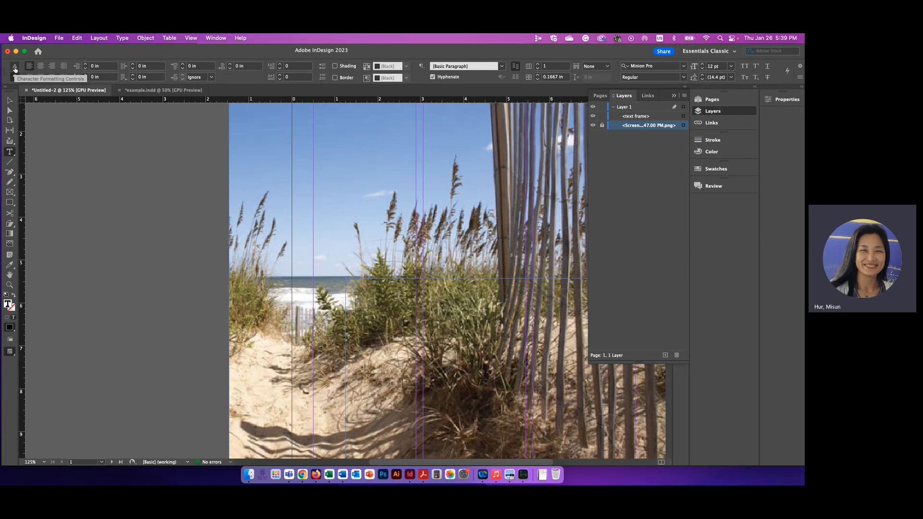
{"action": "left_click", "coordinate": [14, 68]}
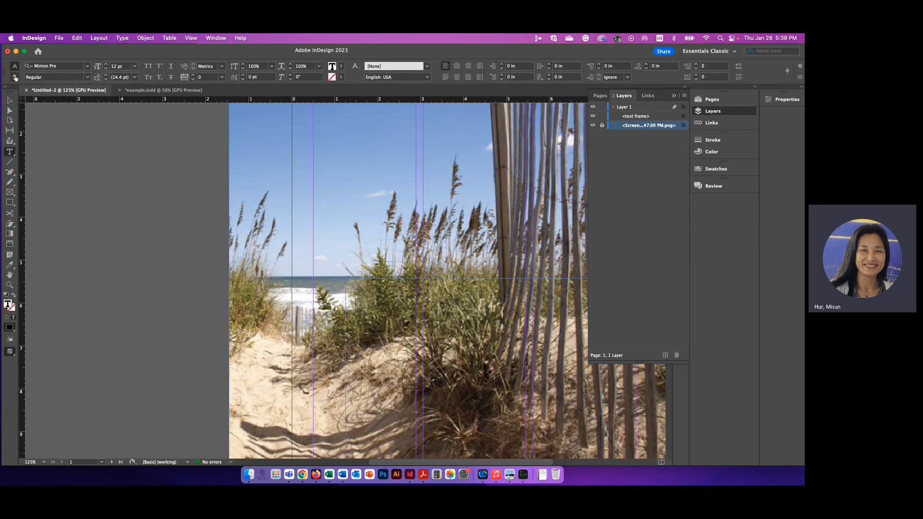
{"action": "left_click", "coordinate": [15, 78]}
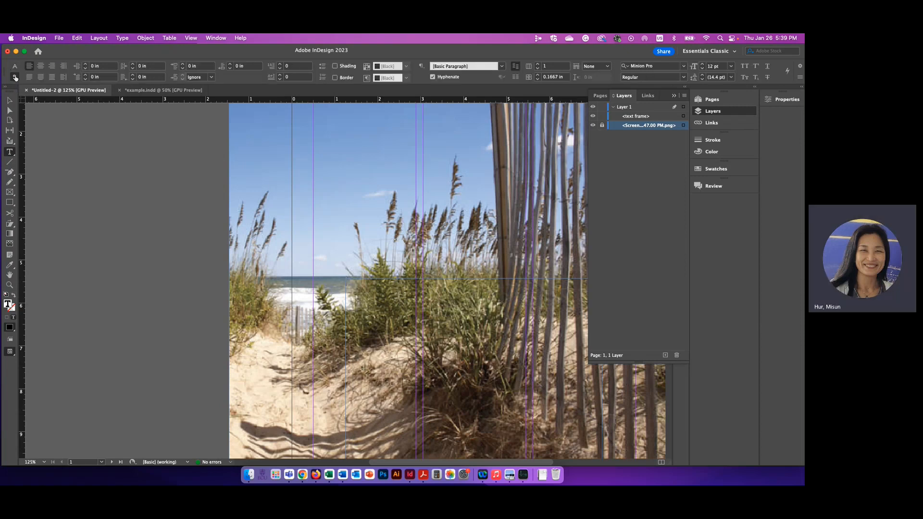
{"action": "left_click", "coordinate": [16, 67]}
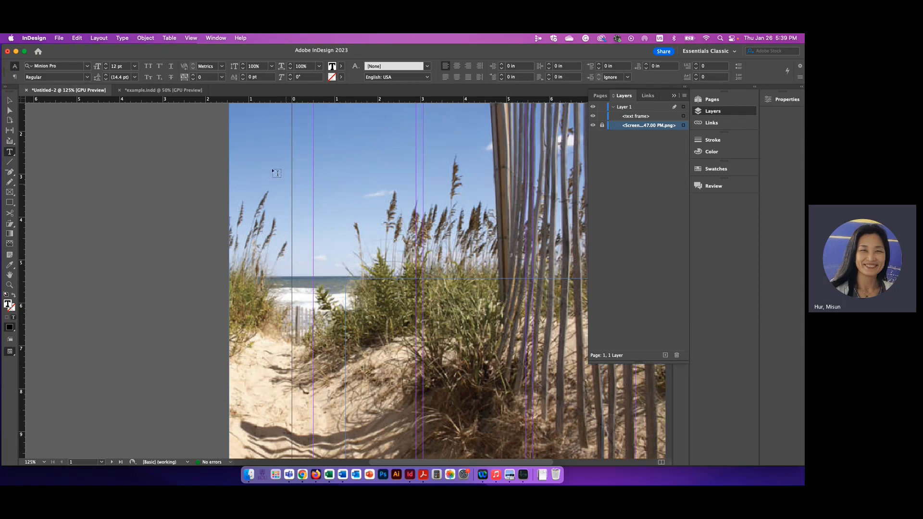
{"action": "left_click", "coordinate": [135, 67]}
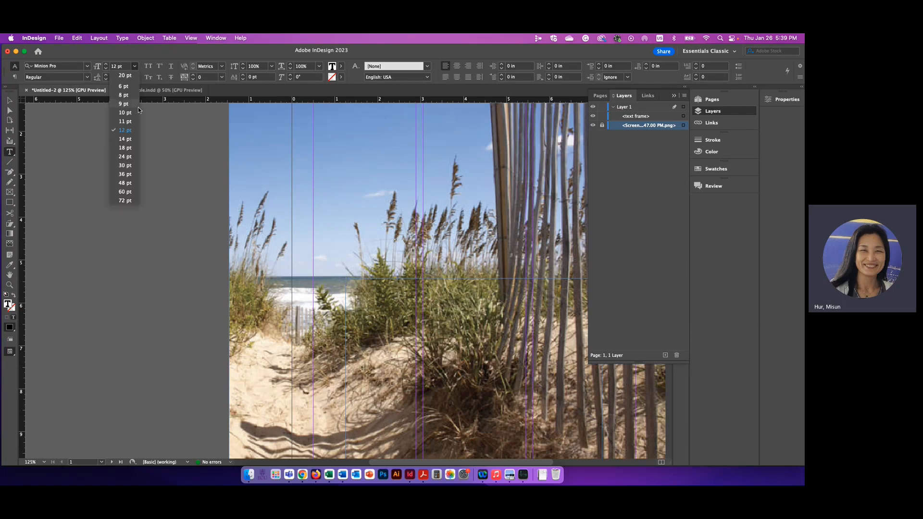
{"action": "left_click", "coordinate": [125, 191]}
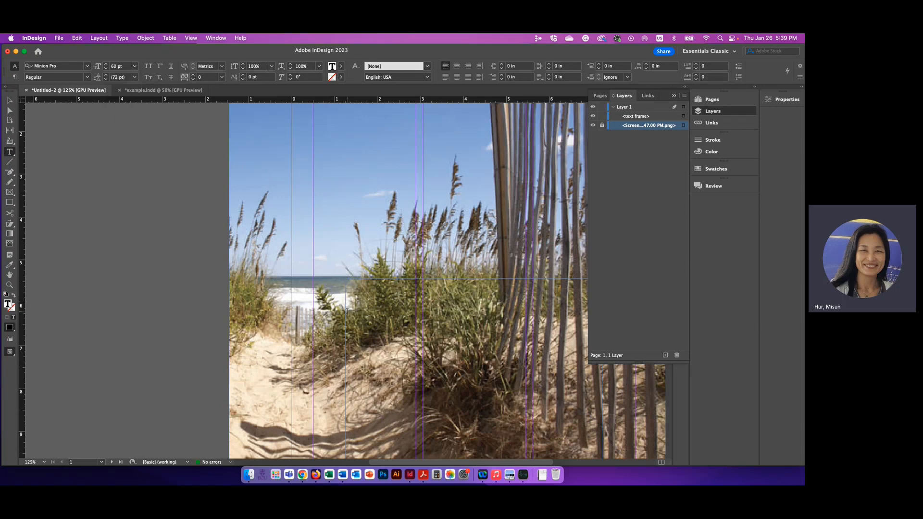
- Browse the available fonts and set the cover text's typeface to Museo in the 900 style
{"action": "left_click", "coordinate": [87, 66]}
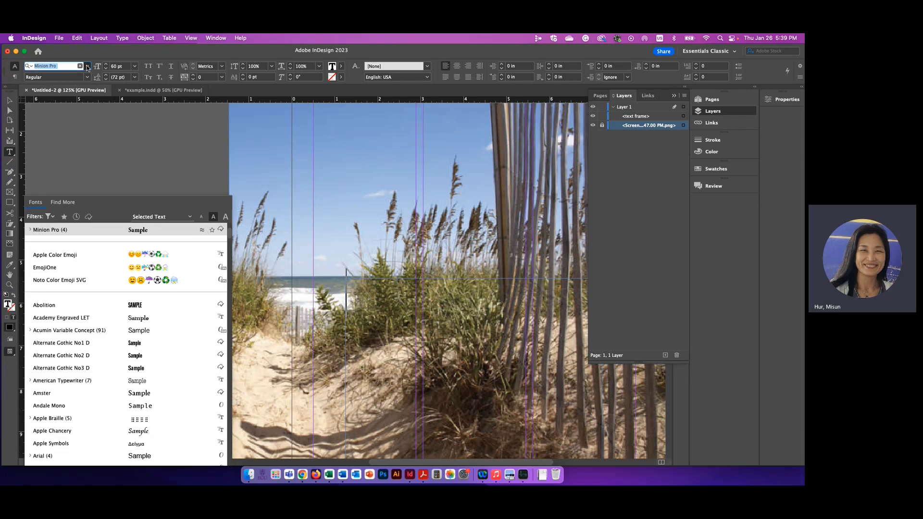
{"action": "scroll", "coordinate": [104, 317], "scroll_direction": "down", "scroll_amount": 3}
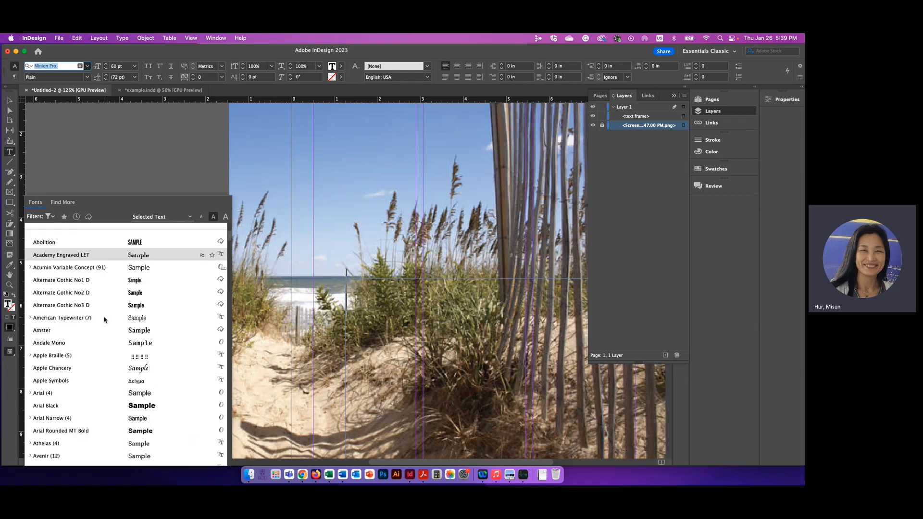
{"action": "scroll", "coordinate": [104, 319], "scroll_direction": "down", "scroll_amount": 3}
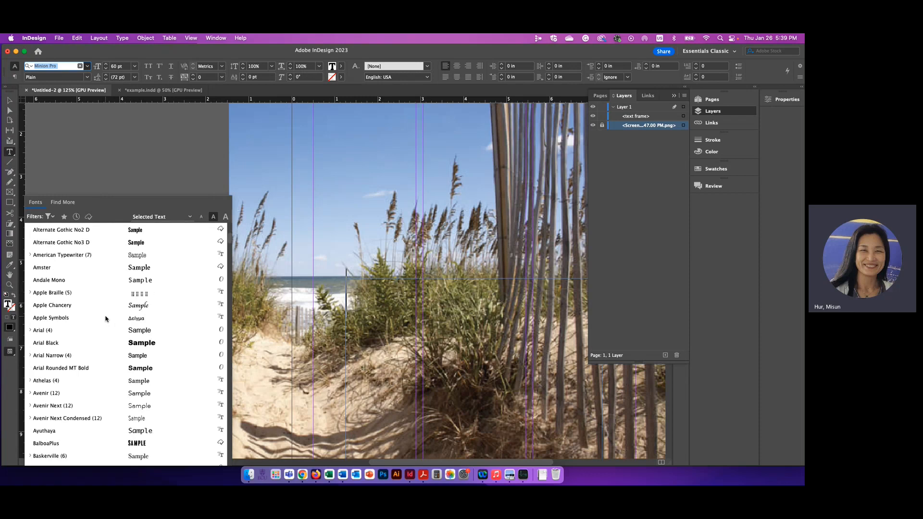
{"action": "scroll", "coordinate": [105, 319], "scroll_direction": "down", "scroll_amount": 5}
{"action": "scroll", "coordinate": [106, 317], "scroll_direction": "down", "scroll_amount": 6}
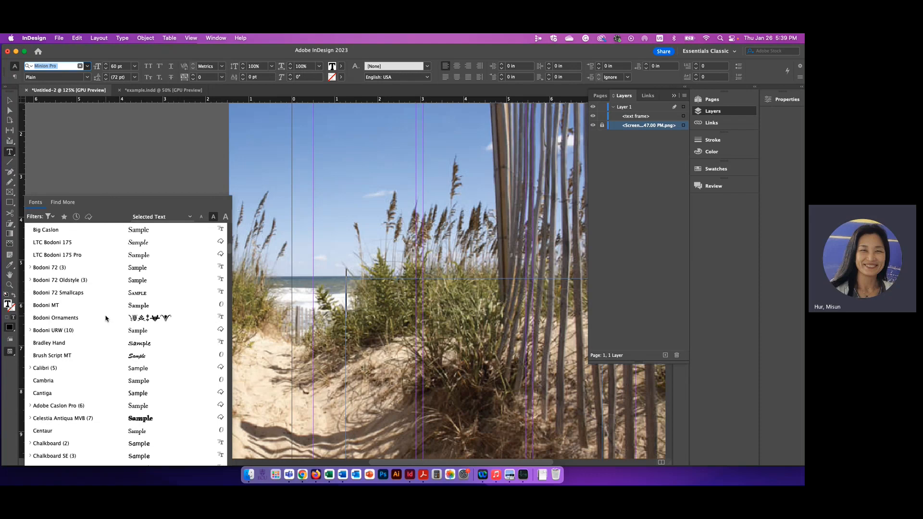
{"action": "scroll", "coordinate": [106, 317], "scroll_direction": "down", "scroll_amount": 1}
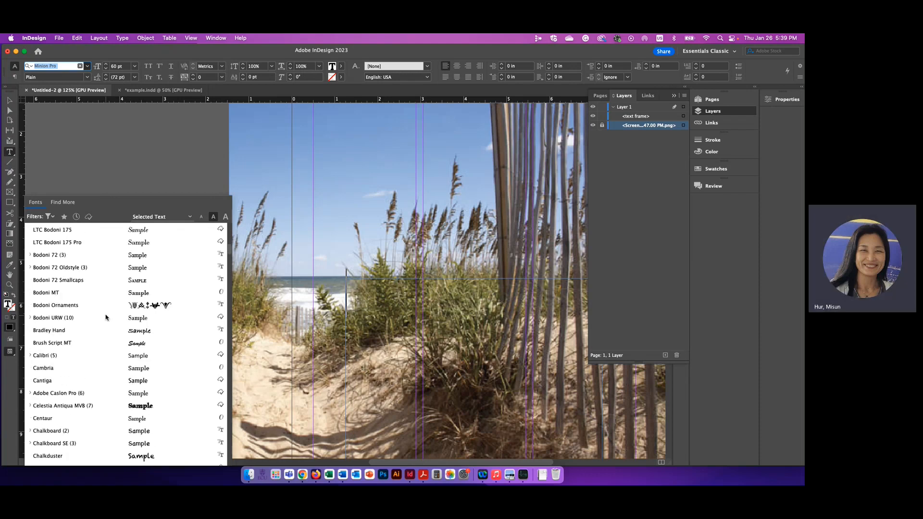
{"action": "scroll", "coordinate": [106, 318], "scroll_direction": "up", "scroll_amount": 10}
{"action": "scroll", "coordinate": [106, 317], "scroll_direction": "up", "scroll_amount": 6}
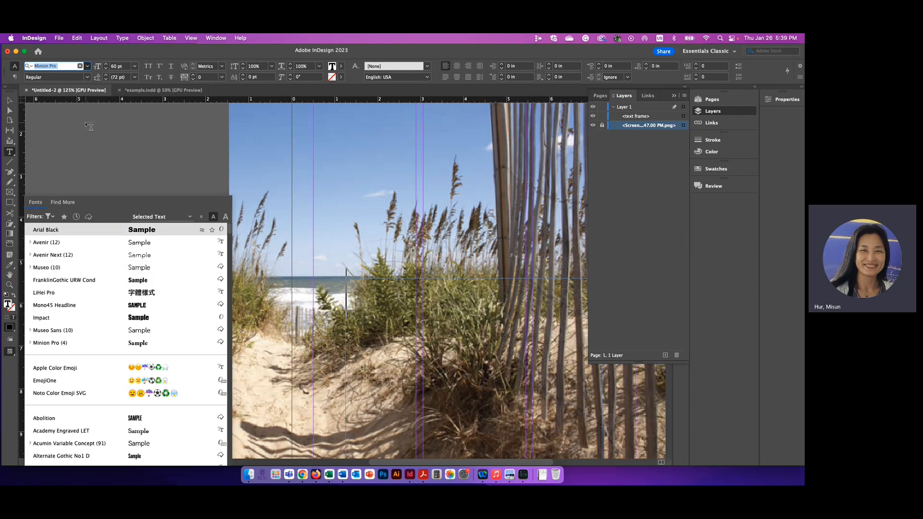
{"action": "left_click", "coordinate": [54, 267]}
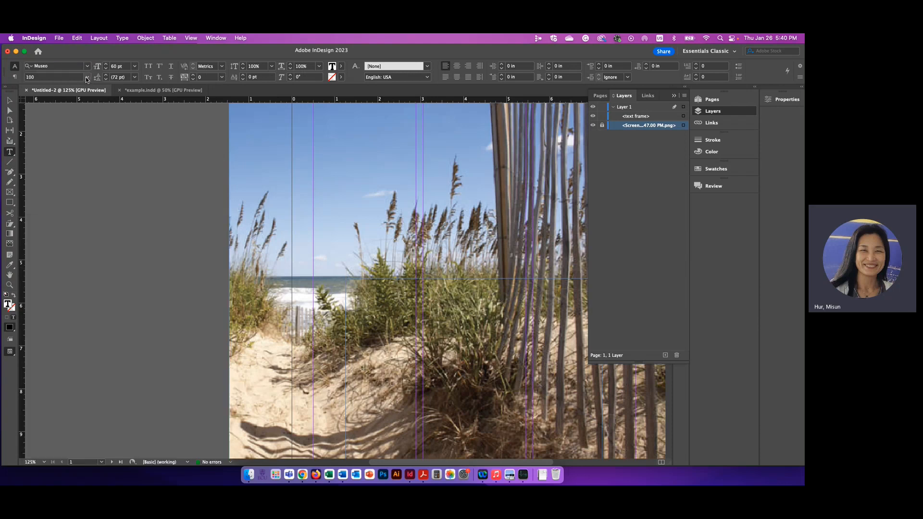
{"action": "left_click", "coordinate": [88, 77]}
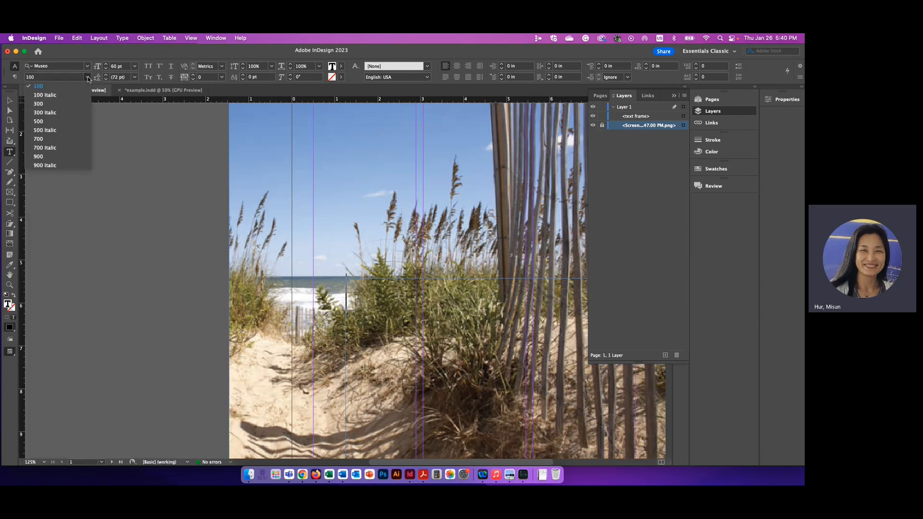
{"action": "left_click", "coordinate": [44, 157]}
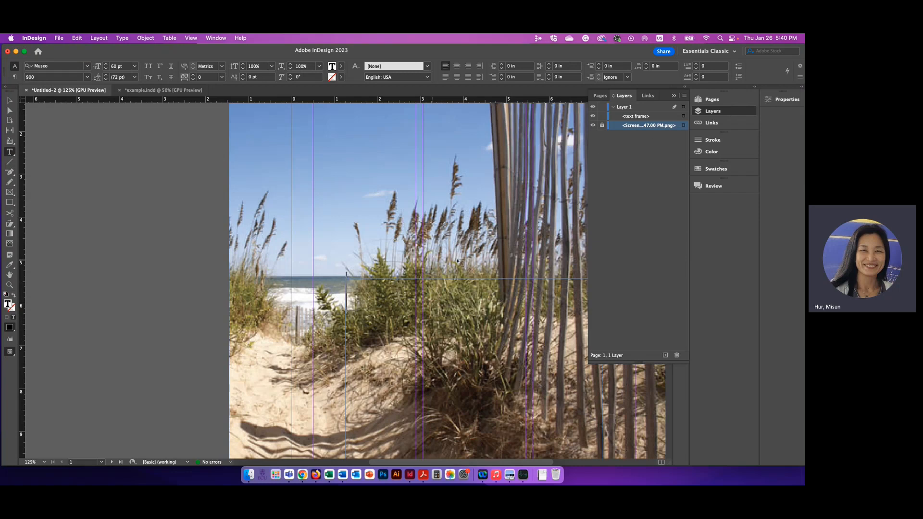
- Enter "Tampa, FL" in the text frame on the cover page
{"action": "type", "text": "Ta"}
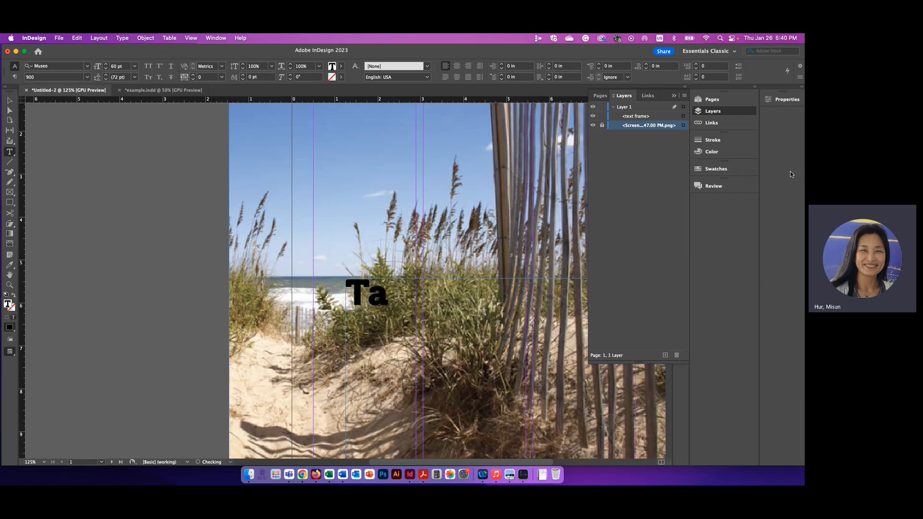
{"action": "type", "text": "mpa"}
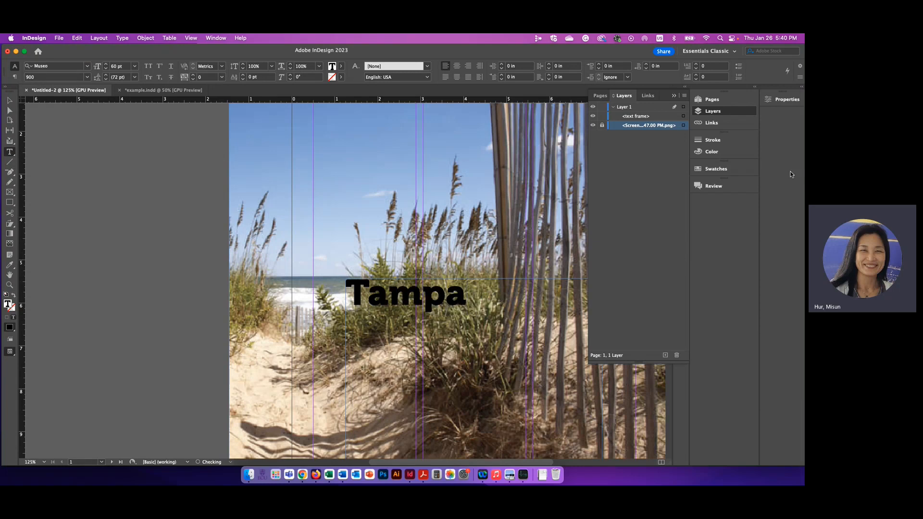
{"action": "type", "text": ", FL"}
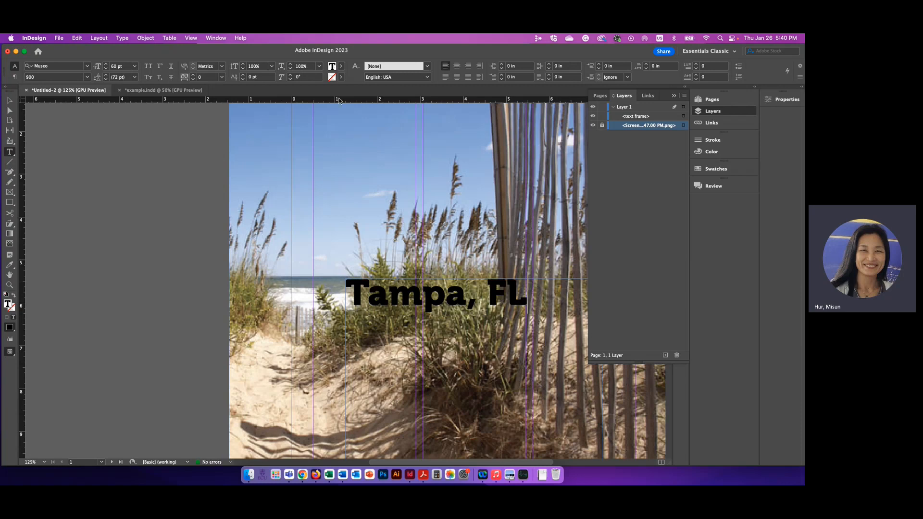
- Try to recolour the cover text yellow (#faed10) with the Color Picker without selecting the text
{"action": "double_click", "coordinate": [332, 67]}
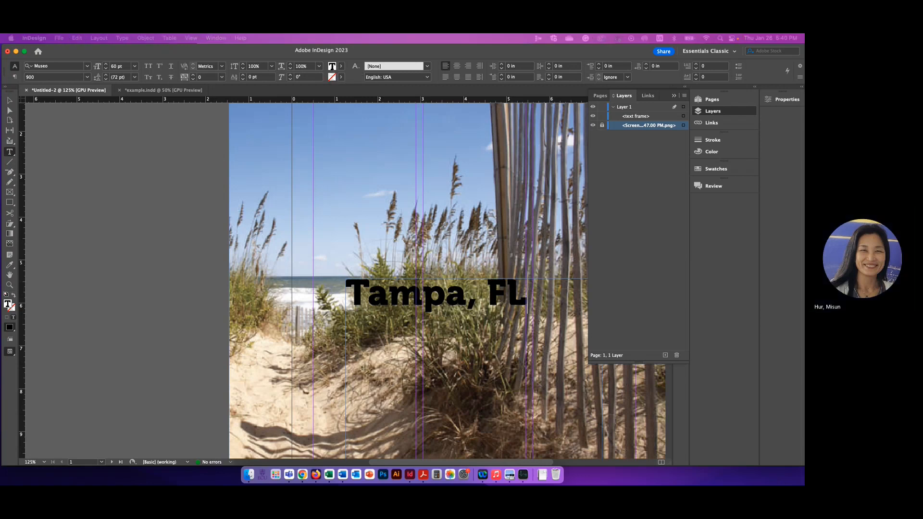
{"action": "left_click", "coordinate": [342, 66]}
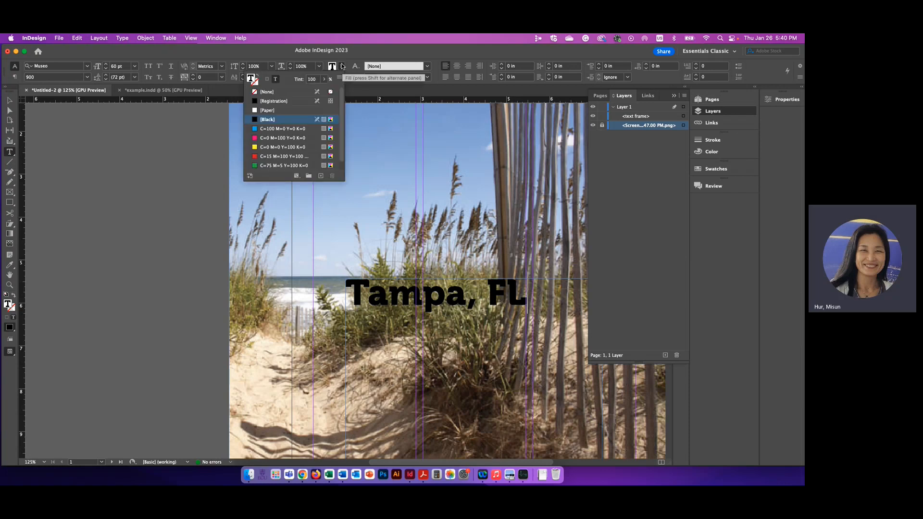
{"action": "left_click", "coordinate": [341, 66]}
{"action": "left_click", "coordinate": [332, 67]}
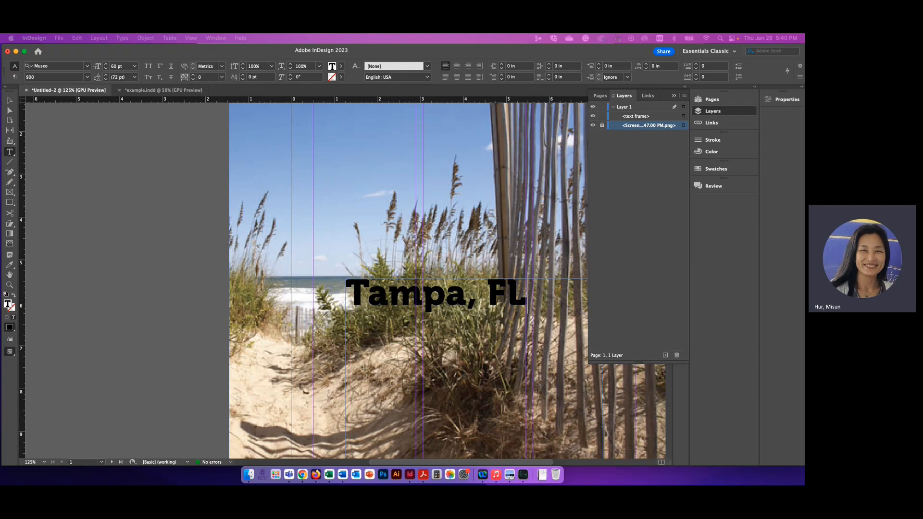
{"action": "left_click_drag", "start_coordinate": [591, 154], "coordinate": [244, 154]}
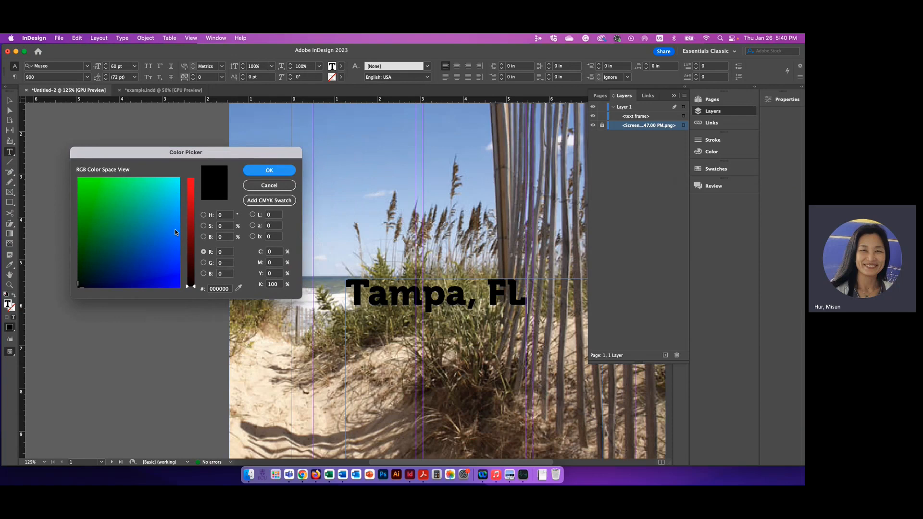
{"action": "left_click", "coordinate": [176, 188]}
{"action": "left_click_drag", "start_coordinate": [191, 186], "coordinate": [190, 209]}
{"action": "left_click", "coordinate": [191, 267]}
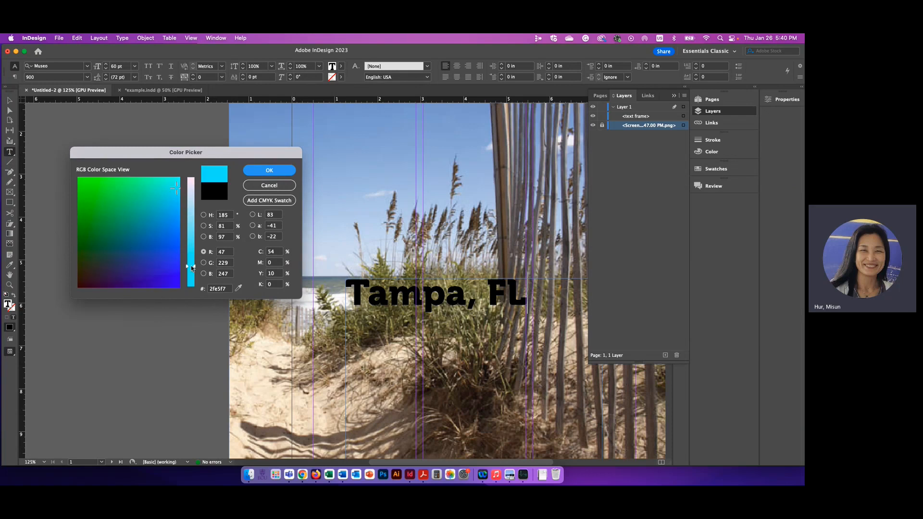
{"action": "left_click", "coordinate": [165, 182]}
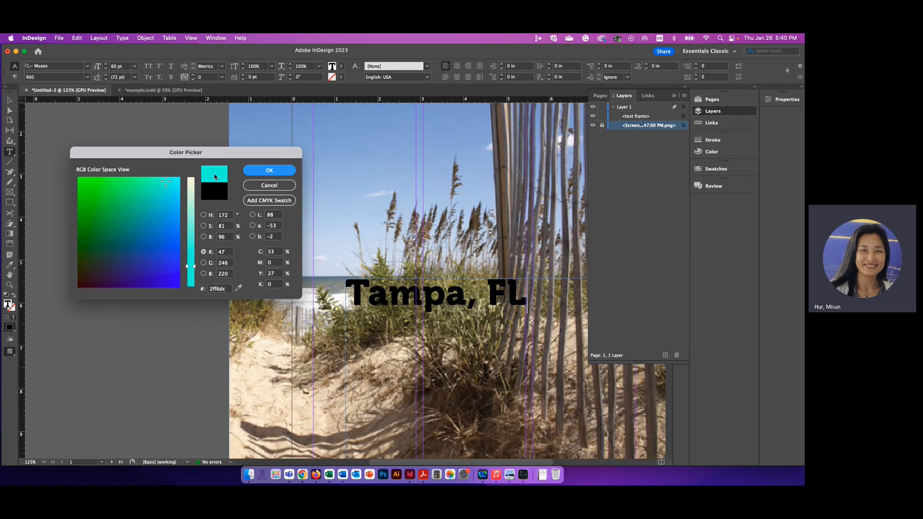
{"action": "left_click", "coordinate": [190, 181]}
{"action": "left_click_drag", "start_coordinate": [190, 182], "coordinate": [191, 180]}
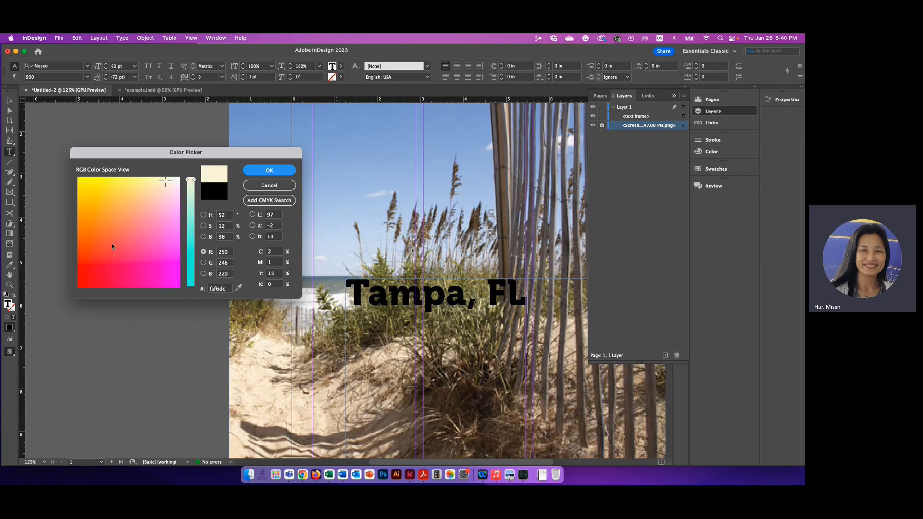
{"action": "left_click", "coordinate": [84, 185]}
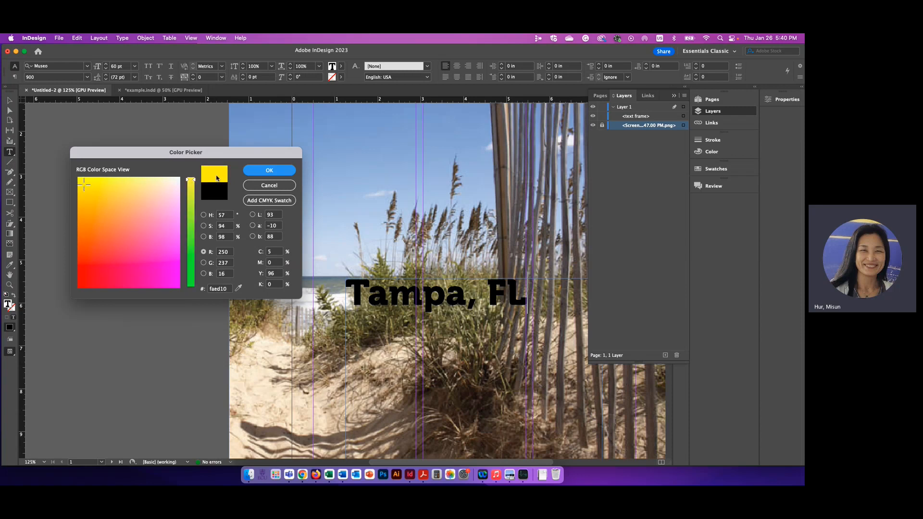
{"action": "left_click", "coordinate": [275, 171]}
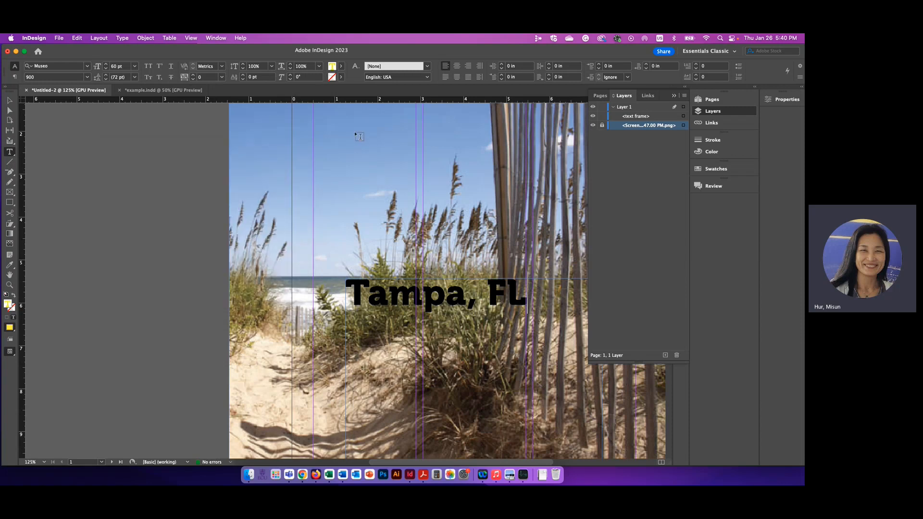
- Select the whole "Tampa, FL" text, set its fill colour to yellow-green (#e4fb04), and deselect the text with the Selection tool
{"action": "left_click_drag", "start_coordinate": [527, 294], "coordinate": [349, 292]}
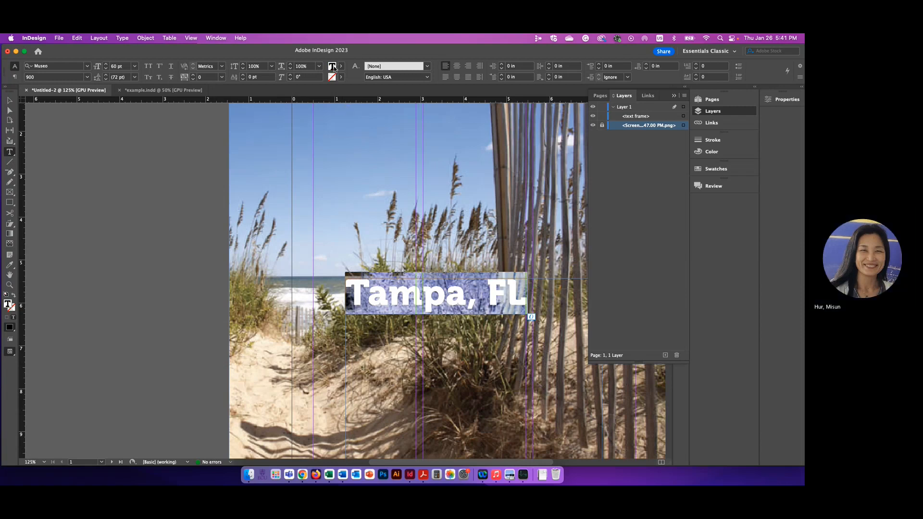
{"action": "double_click", "coordinate": [334, 67]}
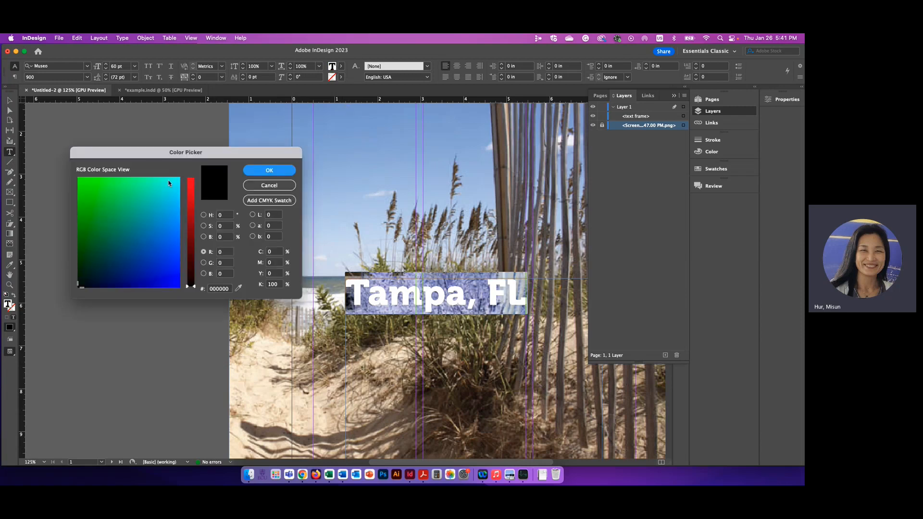
{"action": "left_click", "coordinate": [165, 181]}
{"action": "left_click", "coordinate": [191, 189]}
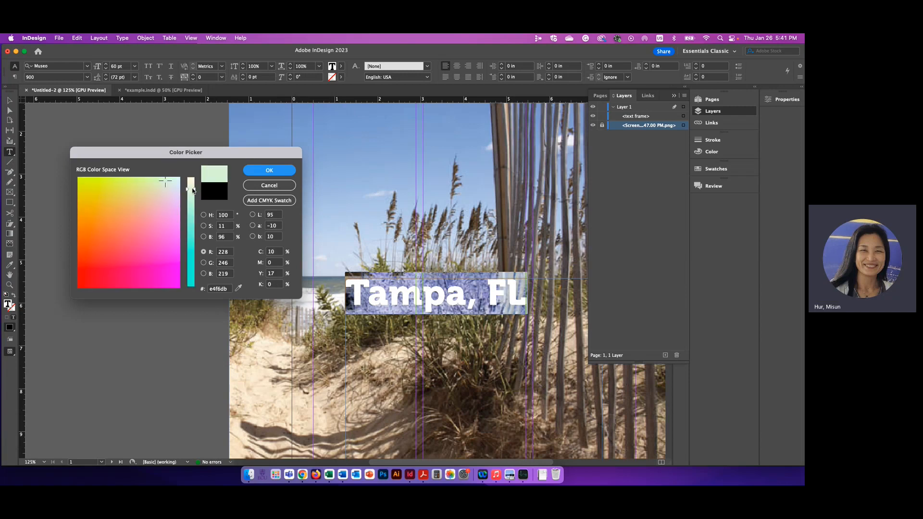
{"action": "left_click", "coordinate": [91, 181]}
{"action": "left_click", "coordinate": [80, 180]}
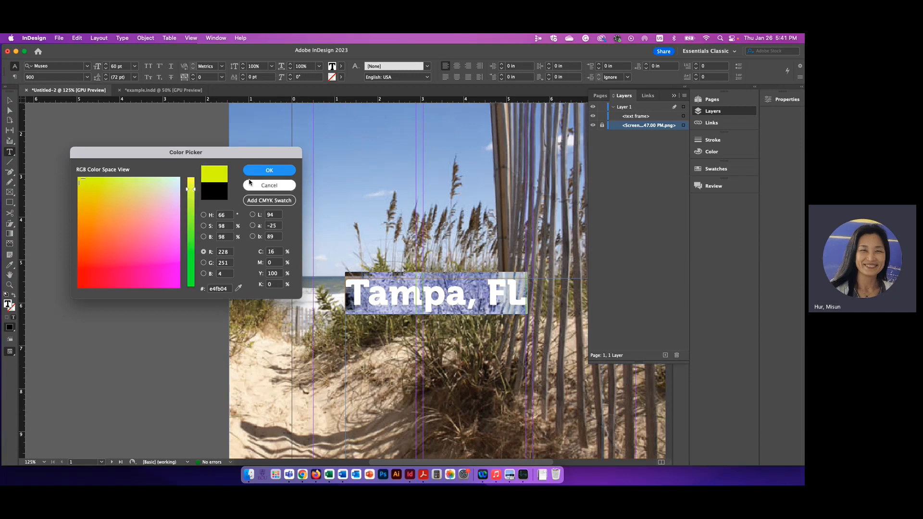
{"action": "left_click", "coordinate": [261, 170]}
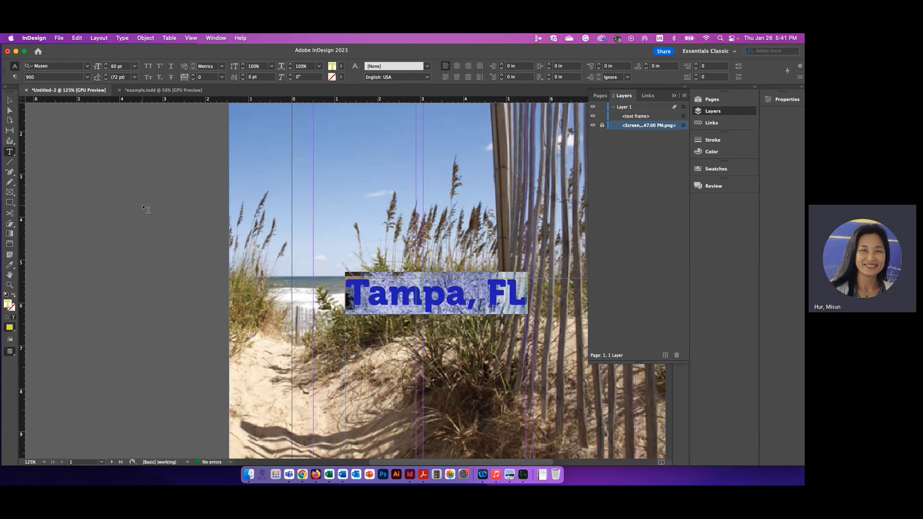
{"action": "left_click", "coordinate": [10, 100]}
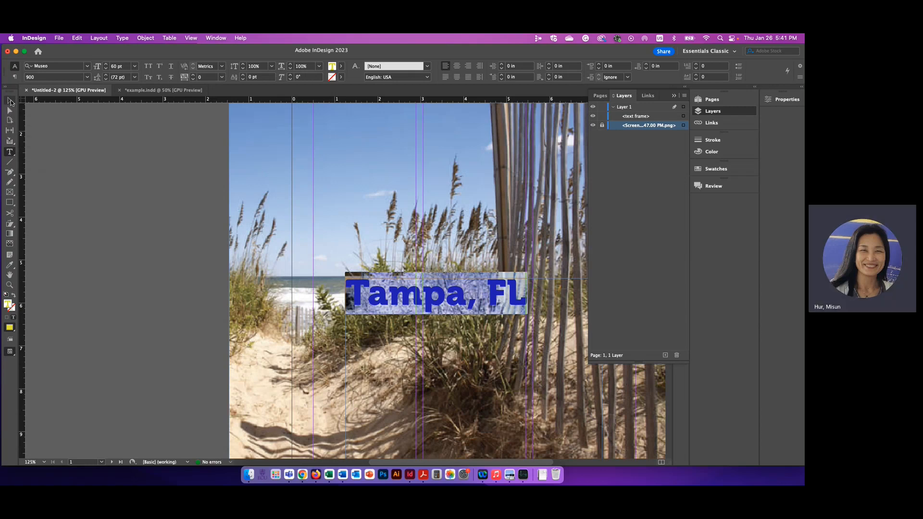
{"action": "left_click", "coordinate": [124, 175]}
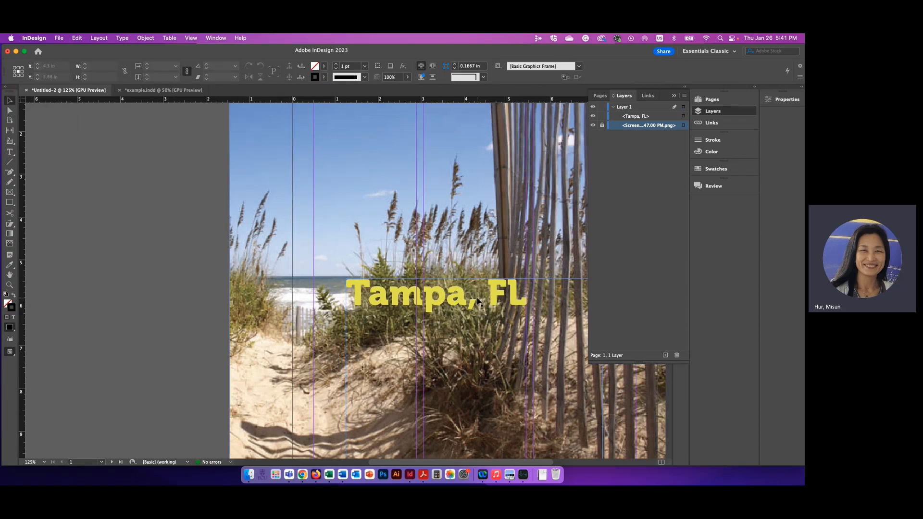
{"action": "scroll", "coordinate": [477, 301], "scroll_direction": "right", "scroll_amount": 3}
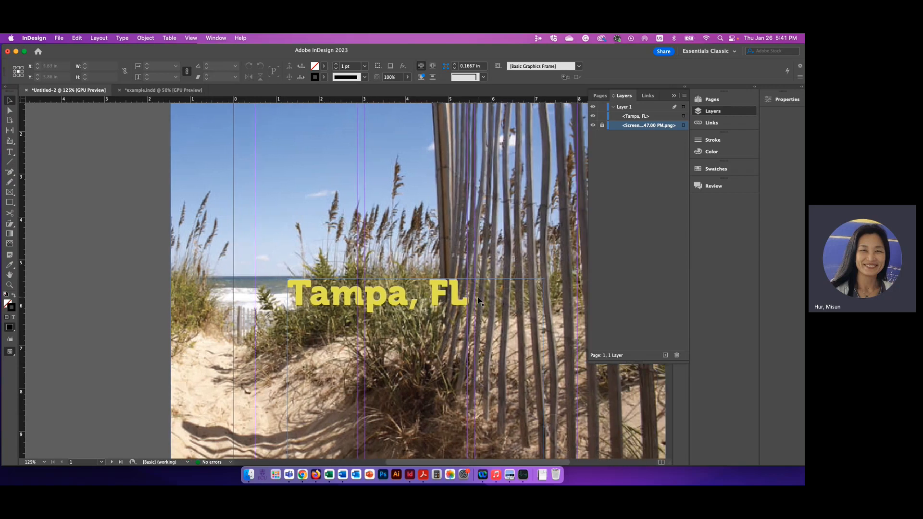
- Select the whole "Tampa, FL" text on the cover and centre-align its paragraph
{"action": "double_click", "coordinate": [392, 302]}
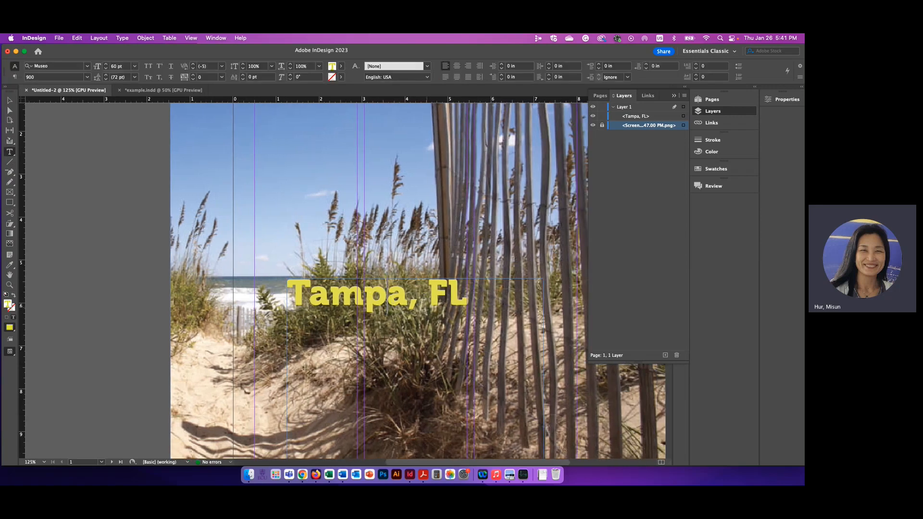
{"action": "triple_click", "coordinate": [384, 295]}
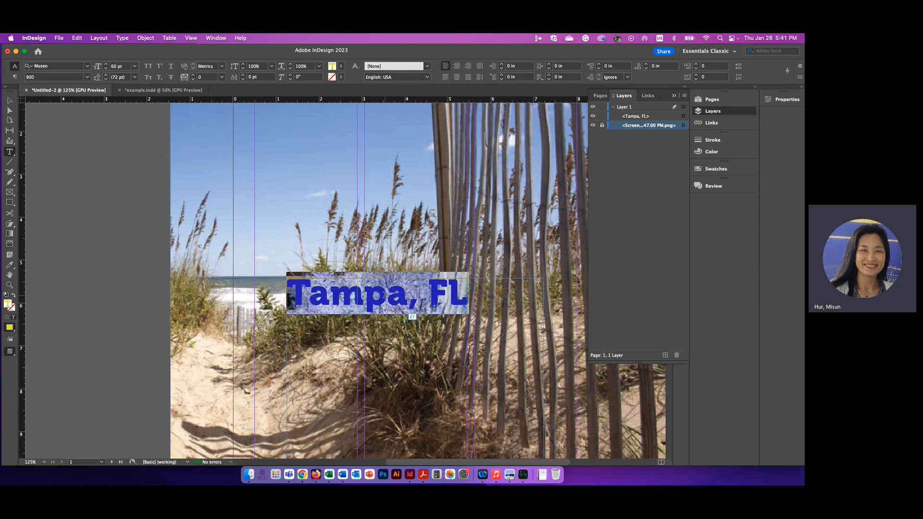
{"action": "left_click", "coordinate": [385, 295]}
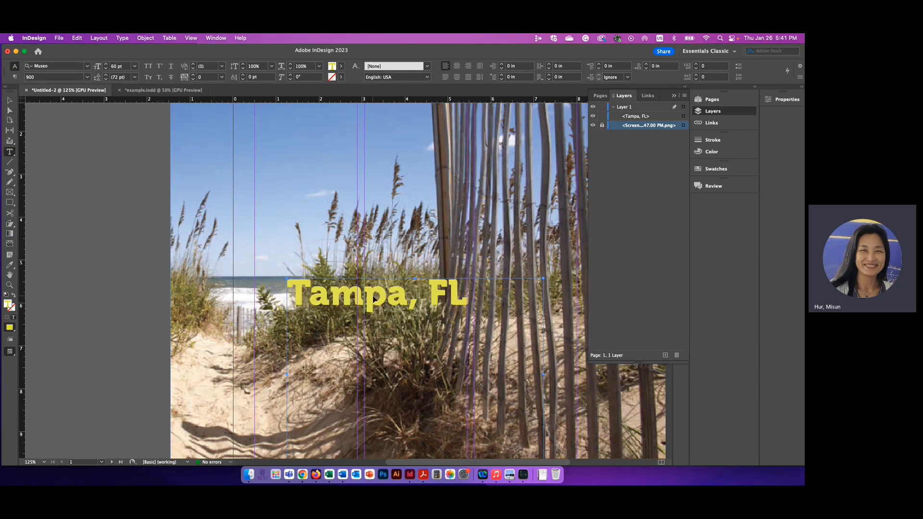
{"action": "left_click_drag", "start_coordinate": [475, 298], "coordinate": [290, 290]}
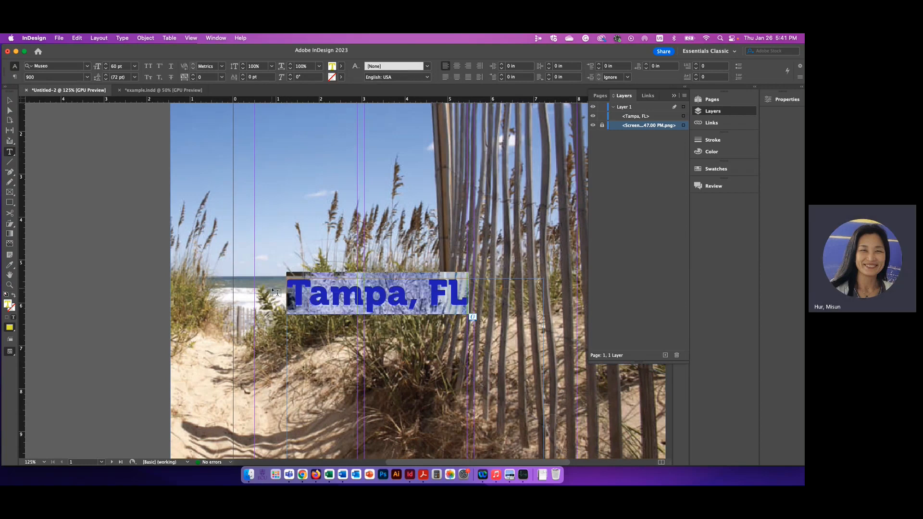
{"action": "left_click", "coordinate": [14, 77]}
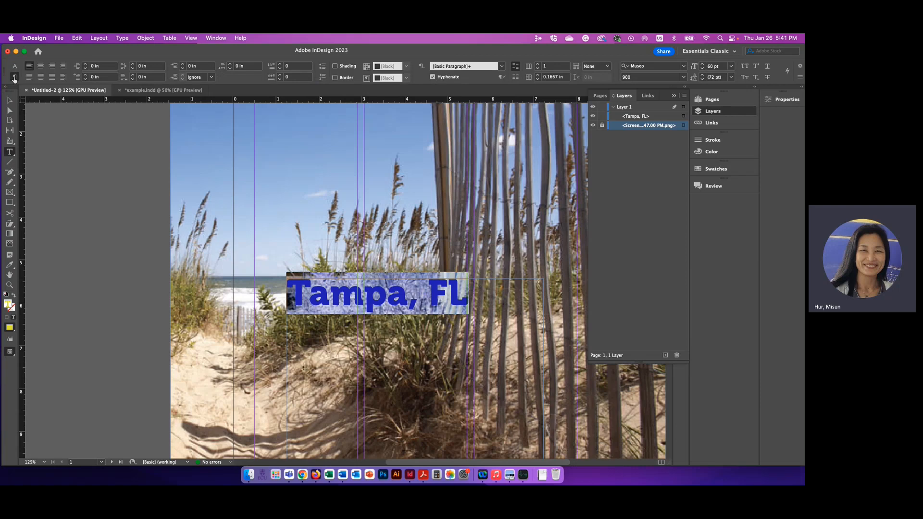
{"action": "left_click", "coordinate": [41, 66]}
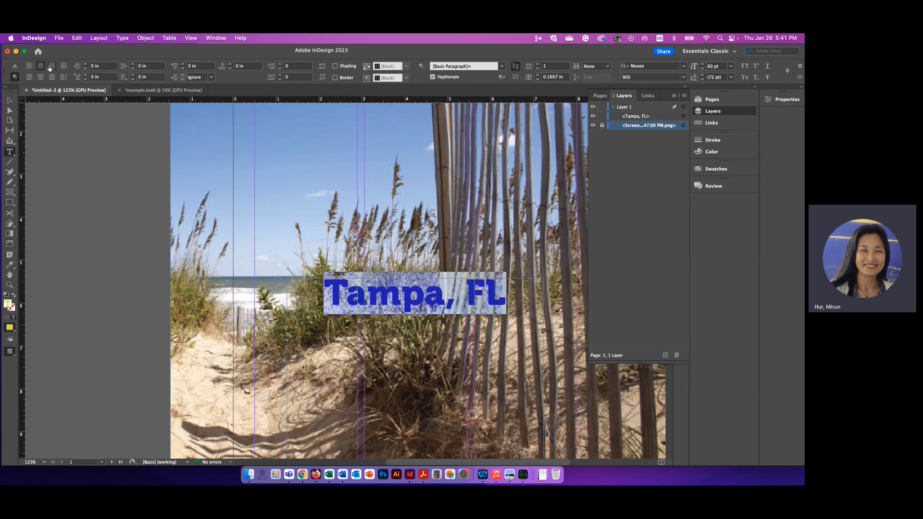
- Set the selected "Tampa, FL" text's font size to 100 pt and deselect the text frame with the Selection tool
{"action": "left_click", "coordinate": [16, 67]}
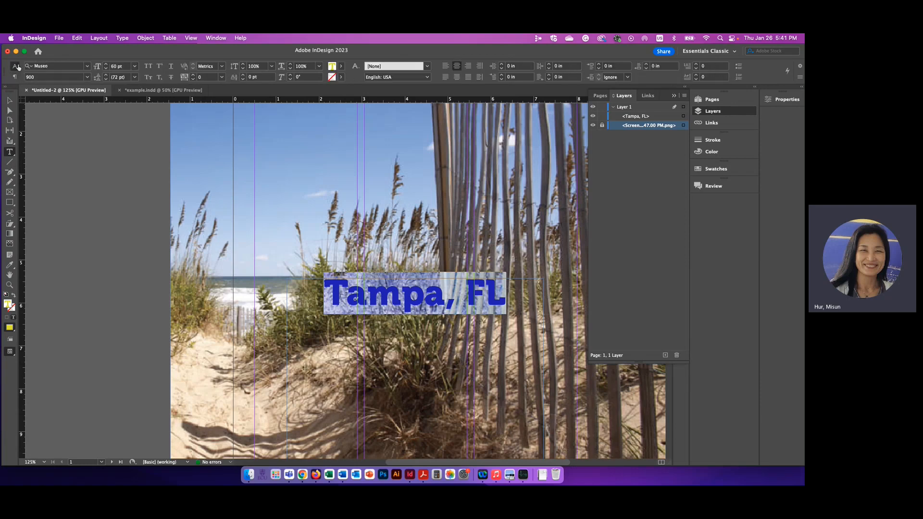
{"action": "left_click", "coordinate": [134, 66]}
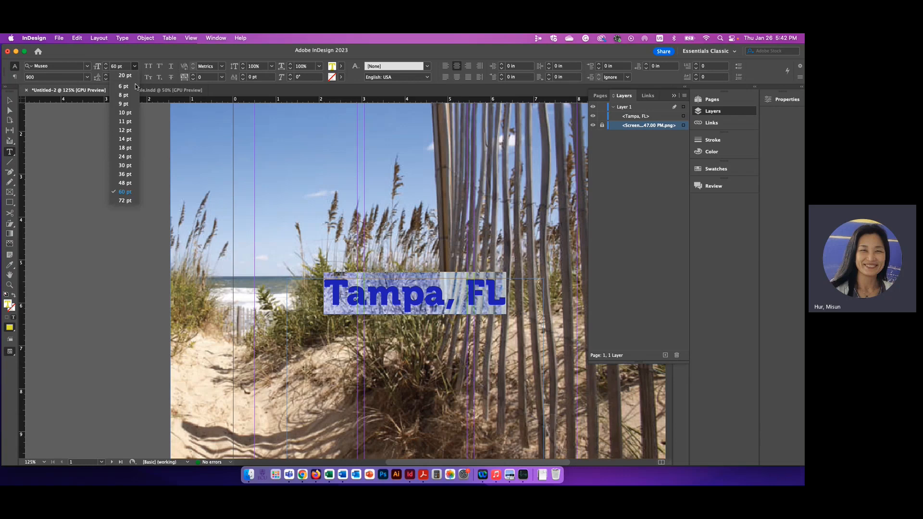
{"action": "left_click", "coordinate": [120, 66]}
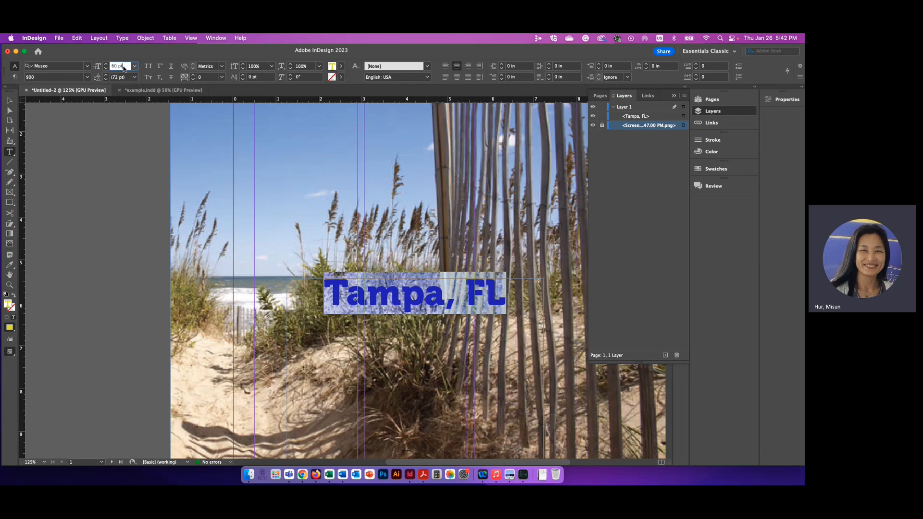
{"action": "type", "text": "100"}
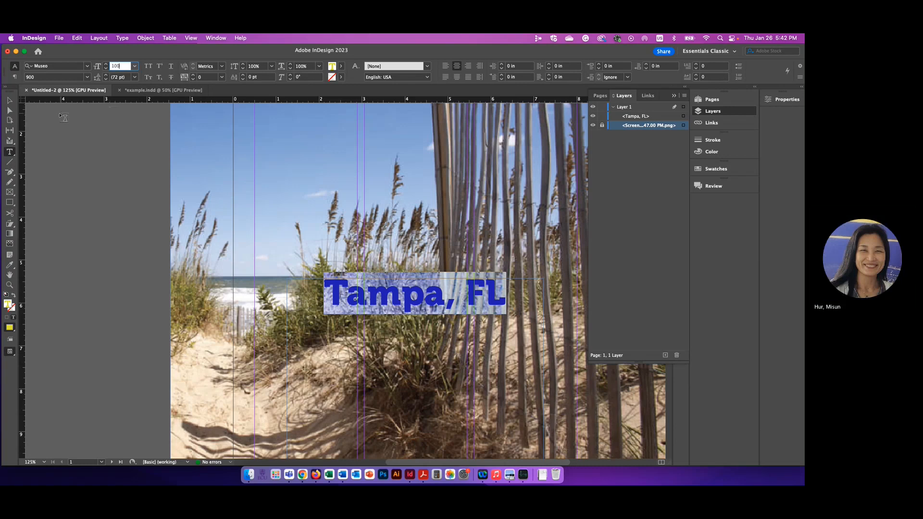
{"action": "left_click", "coordinate": [8, 102]}
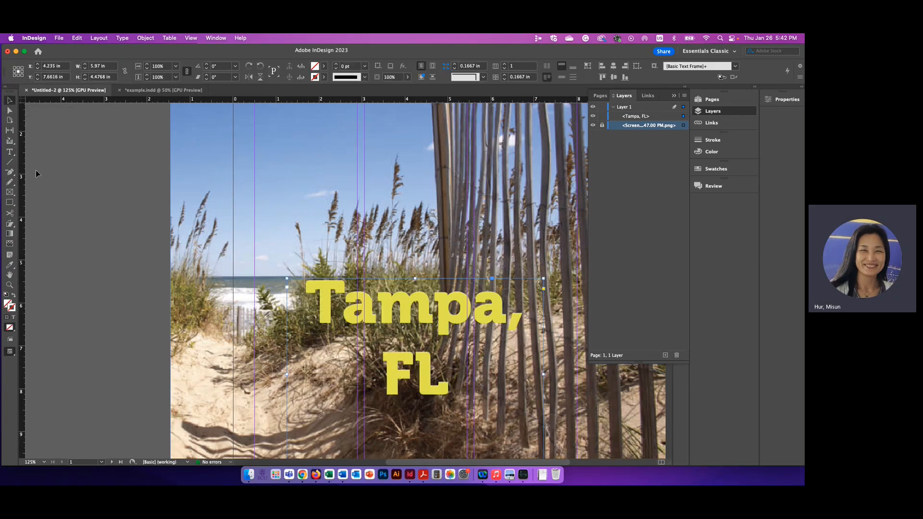
{"action": "left_click", "coordinate": [94, 235]}
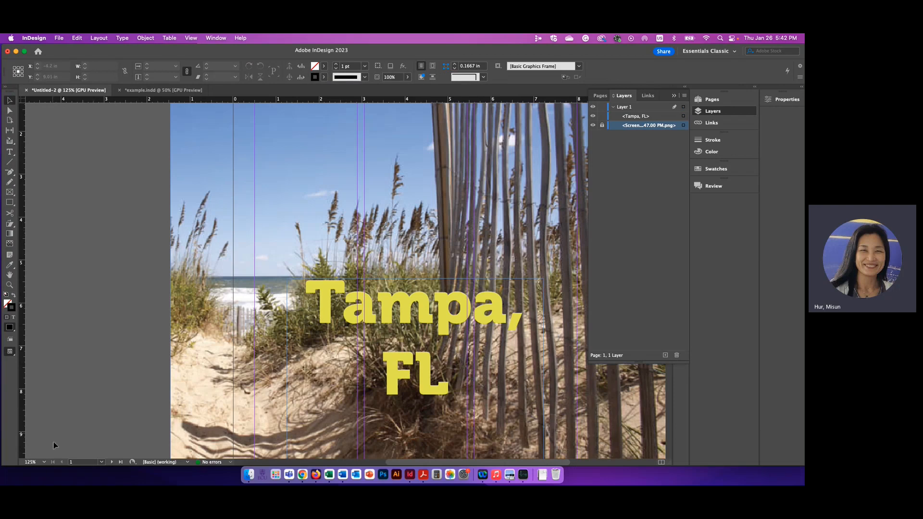
- View the whole cover page at 75% and compare it with the cover in example.indd
{"action": "left_click", "coordinate": [45, 462]}
{"action": "left_click", "coordinate": [96, 385]}
{"action": "key", "text": "super+minus"}
{"action": "key", "text": "super+minus"}
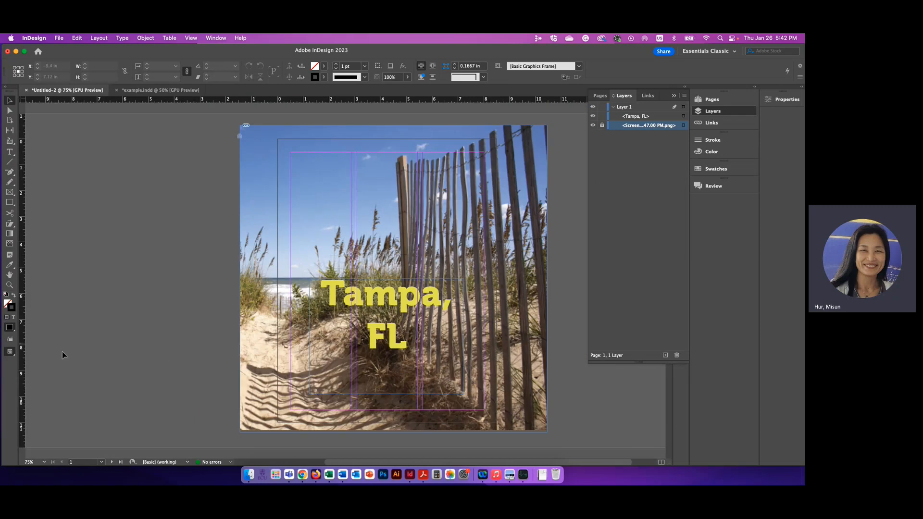
{"action": "left_click", "coordinate": [160, 90]}
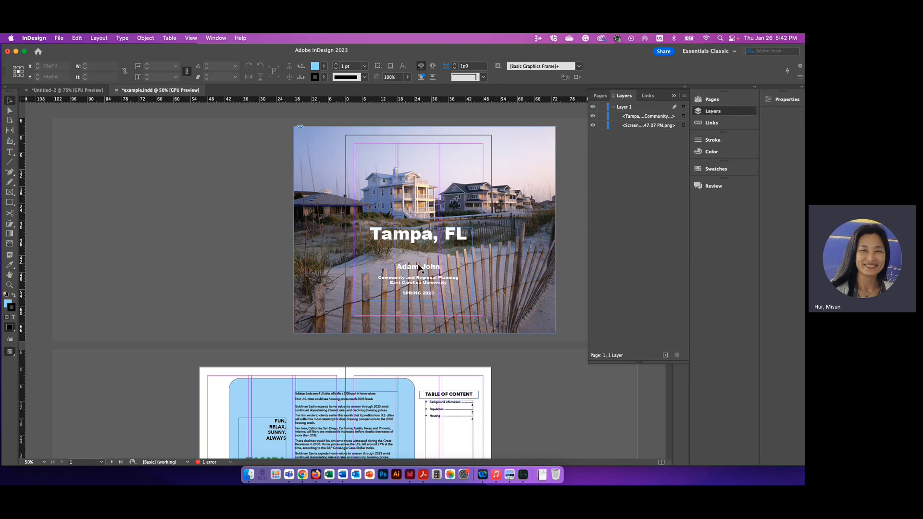
- Return to the Untitled-2 document and open its screen mode choices
{"action": "left_click", "coordinate": [72, 90]}
{"action": "left_click", "coordinate": [9, 353]}
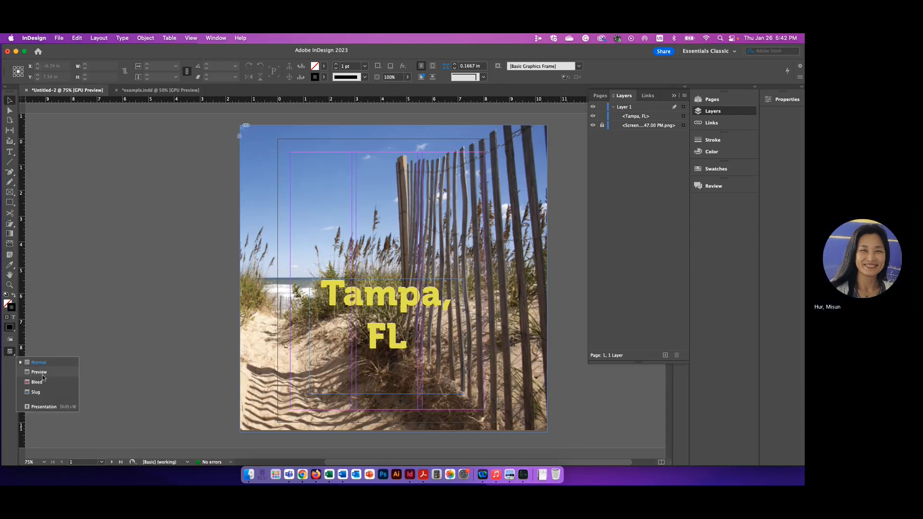